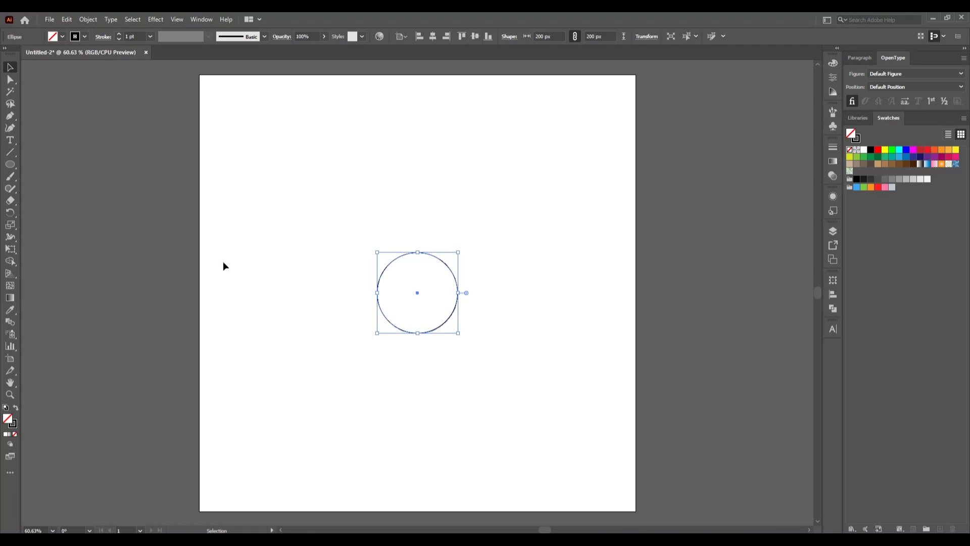
Duplicate the 200 px circle in place and scale the copy about its centre to 100 px
left_click(68, 20)
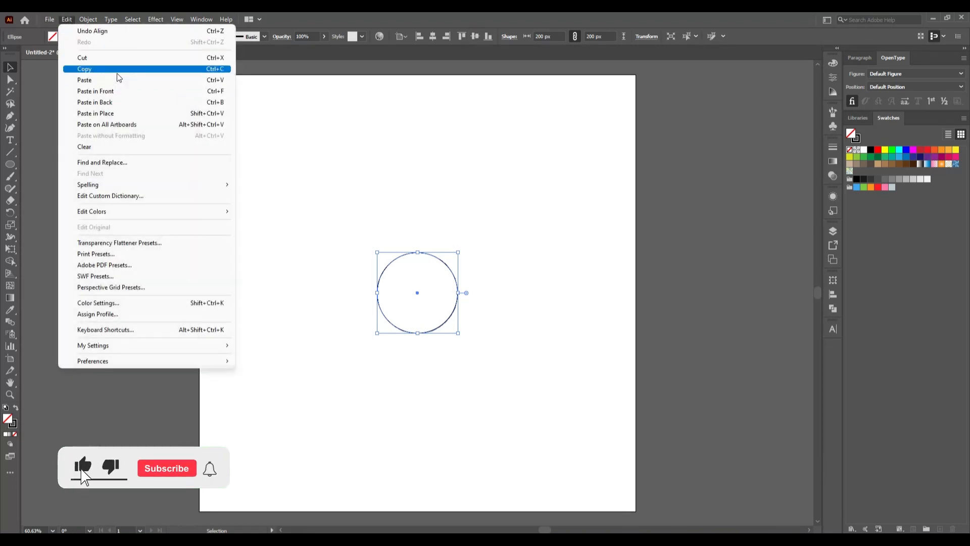
left_click(117, 71)
left_click(67, 19)
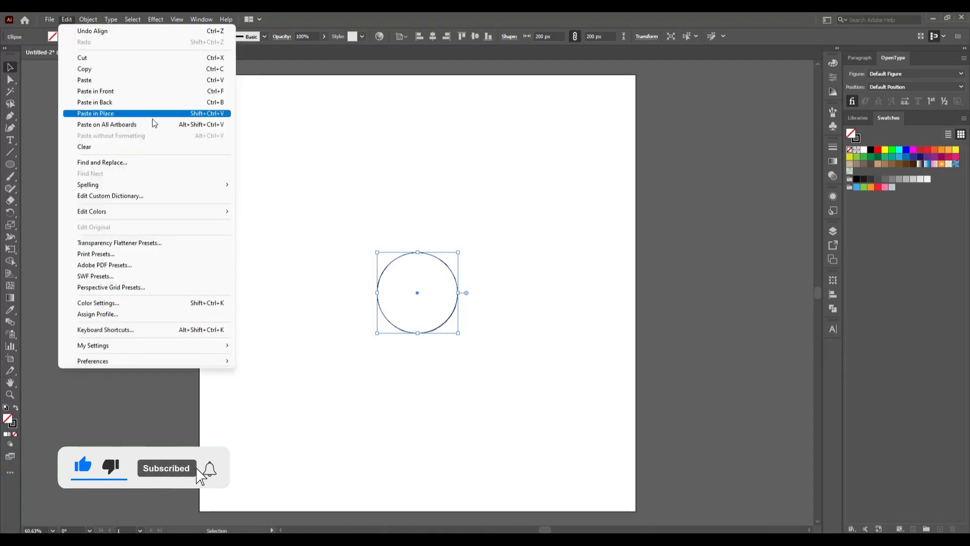
left_click(153, 118)
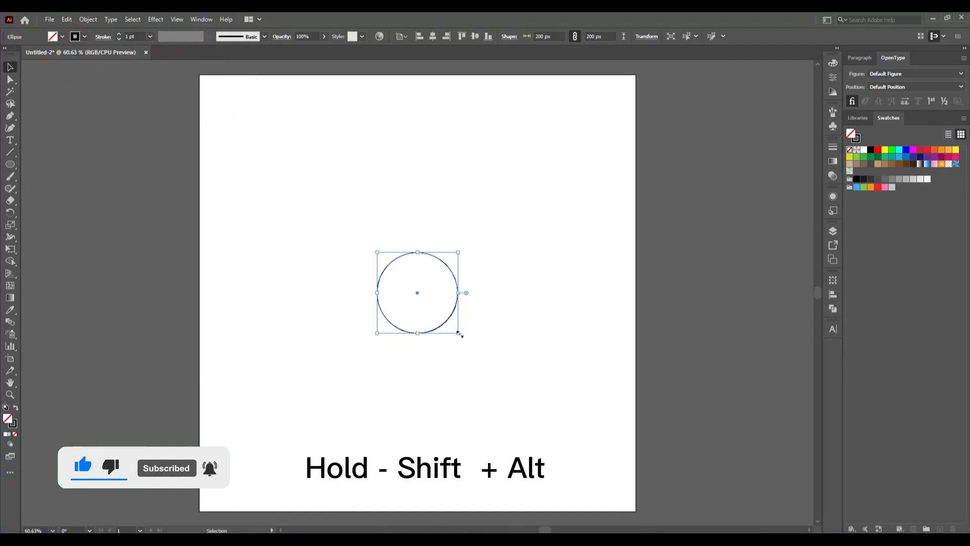
left_click_drag(459, 334, 438, 324)
left_click(469, 421)
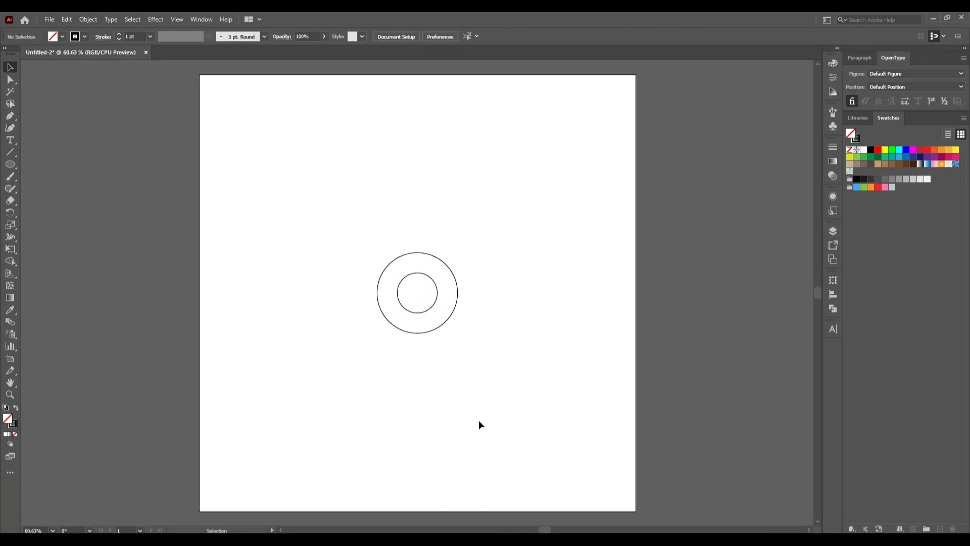
Draw a vertical line about 415 px long touching the inner circle's right edge, and copy it to the outer circle's right edge
left_click(10, 152)
left_click_drag(438, 314, 422, 350)
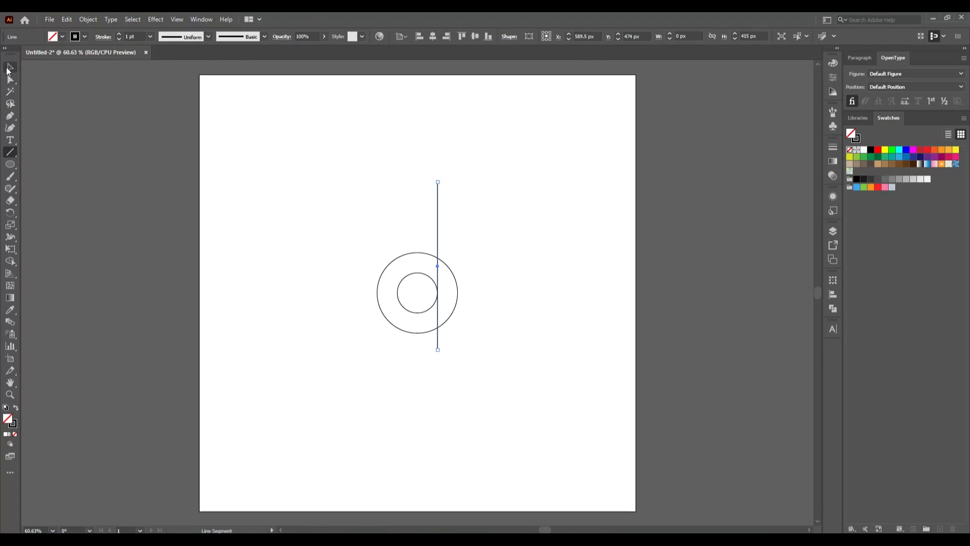
left_click(9, 68)
left_click(321, 260)
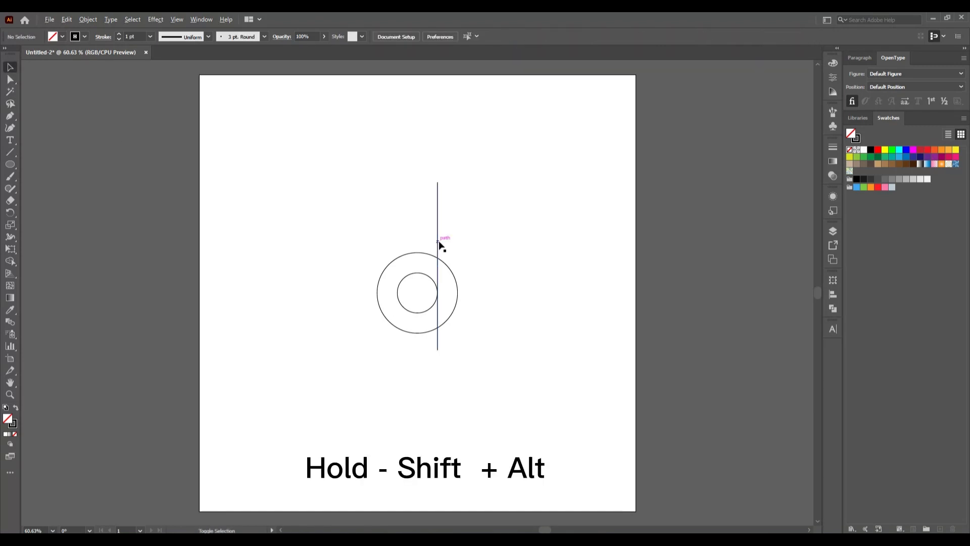
left_click_drag(439, 245, 458, 265)
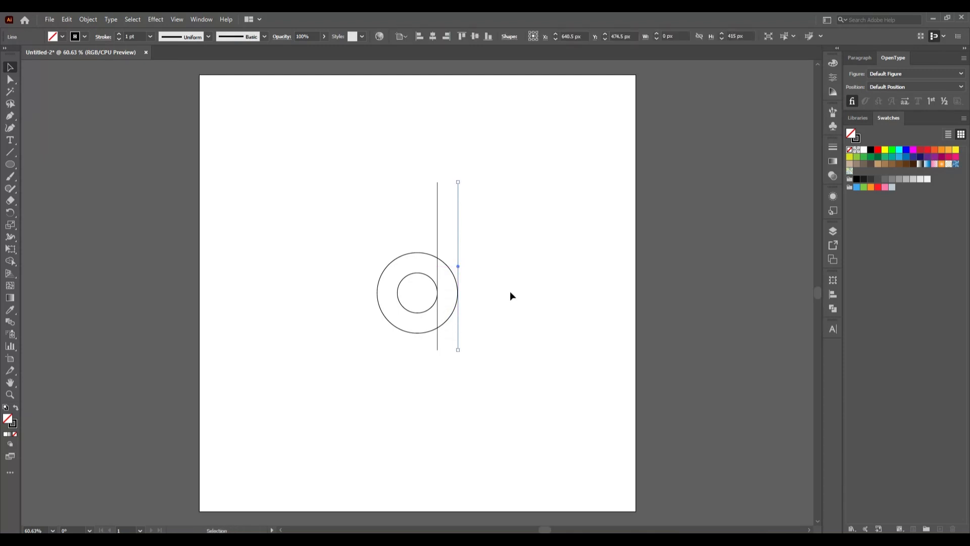
left_click(505, 287)
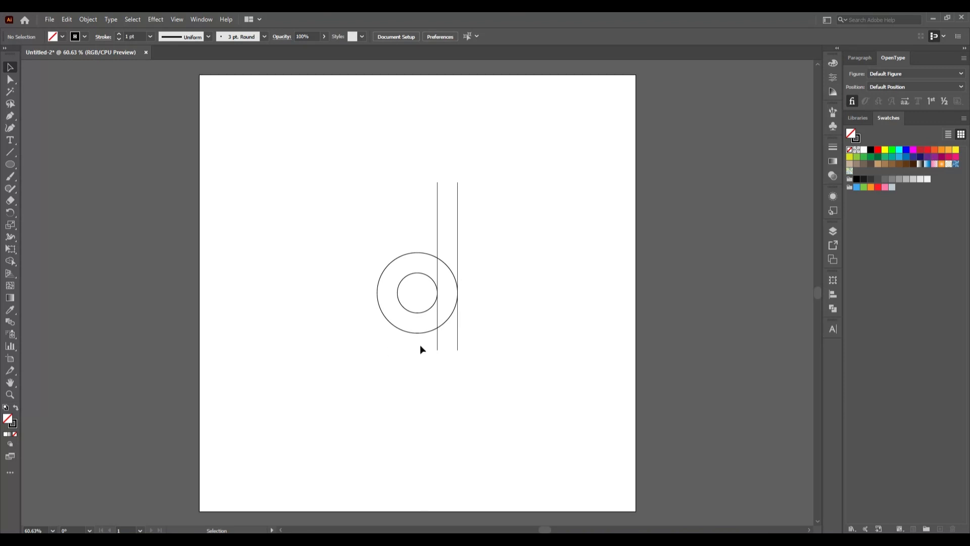
Duplicate the inner circle in place and enlarge the copy toward the lower left to about 141 px, touching the outer circle
left_click(415, 313)
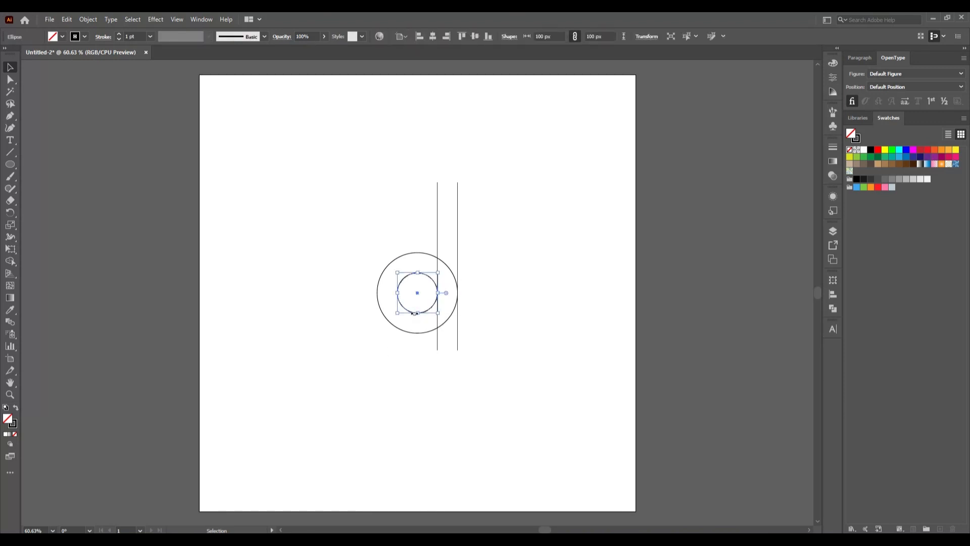
left_click(61, 20)
left_click(85, 69)
left_click(67, 20)
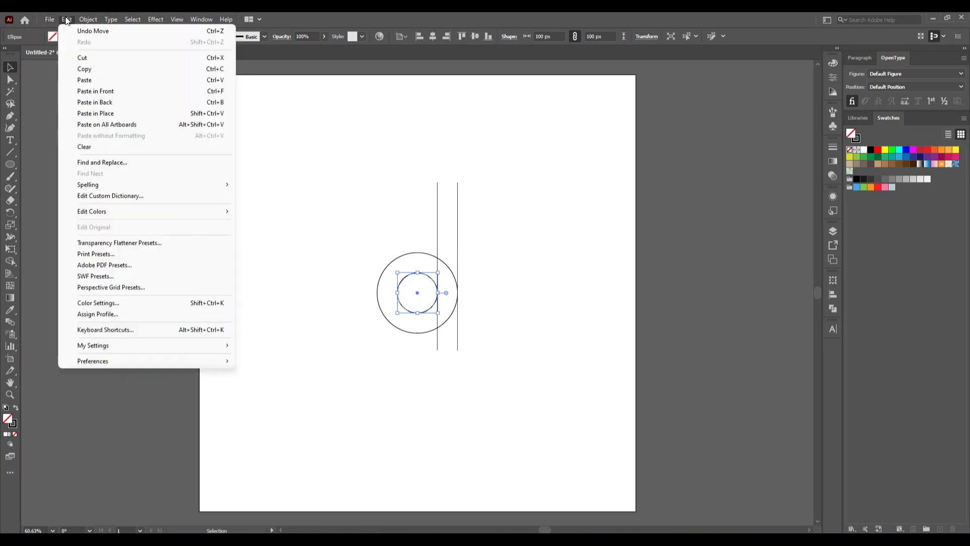
left_click(128, 113)
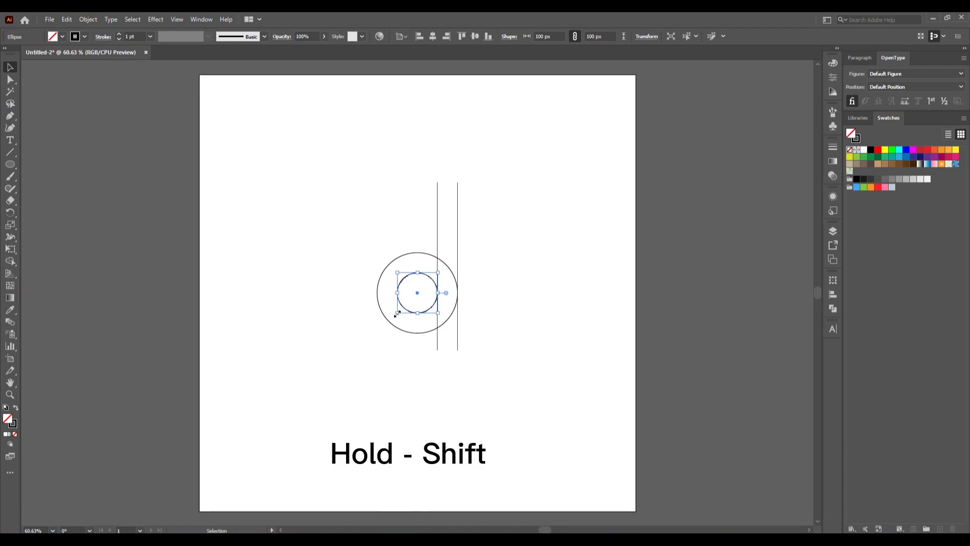
left_click_drag(397, 314, 381, 346)
left_click(357, 362)
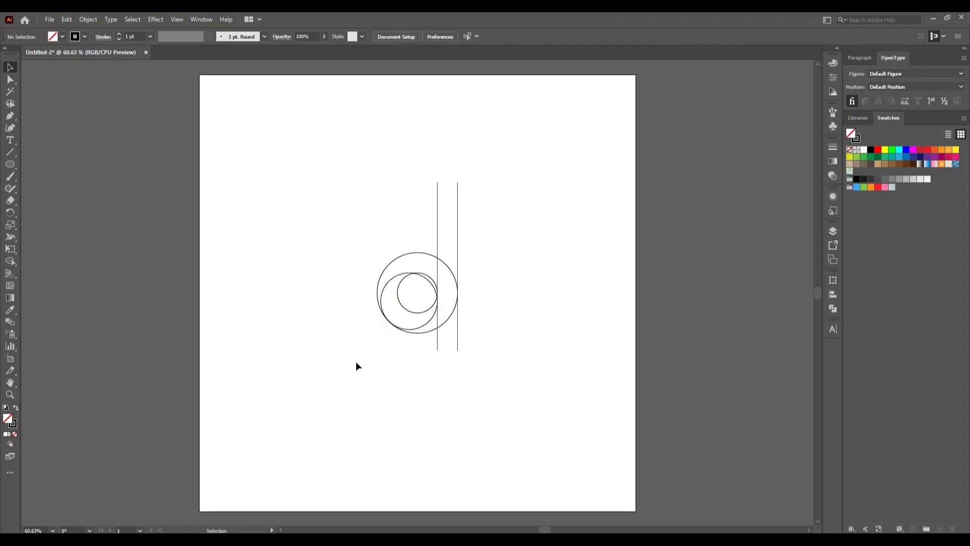
Inspect in outline view how the enlarged circle meets the outer circle at the lower left, and return to the preview
key("a")
key("ctrl+y")
key("v")
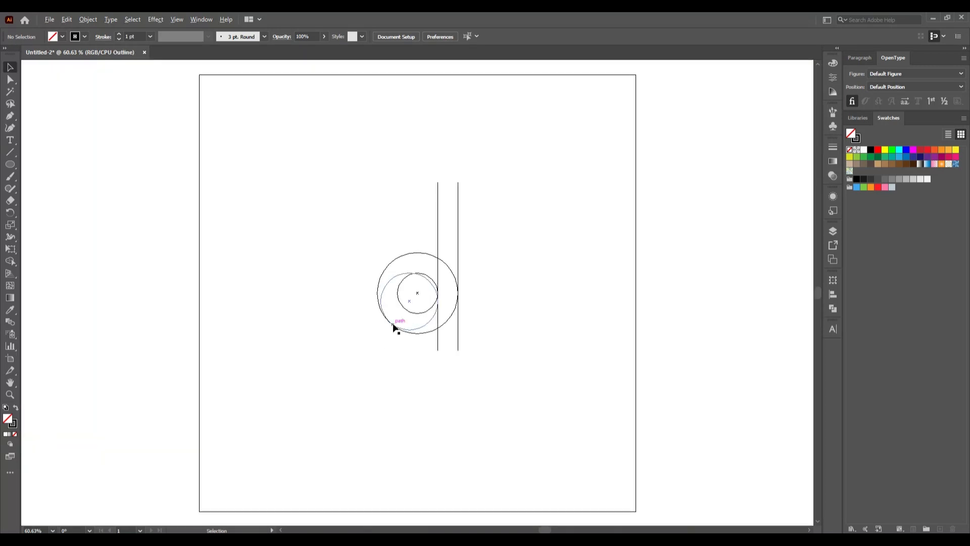
scroll(393, 323, "up", 4)
scroll(392, 323, "up", 3)
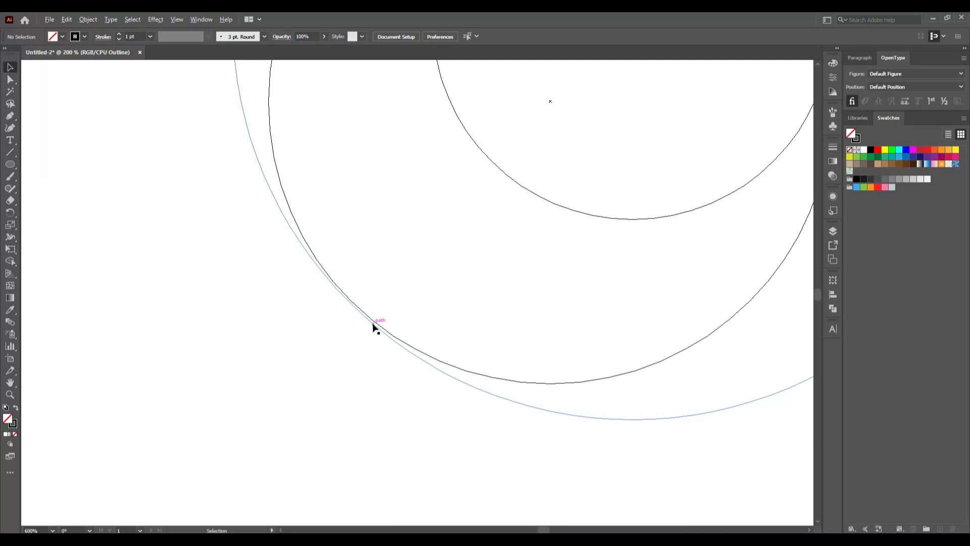
scroll(374, 327, "down", 8)
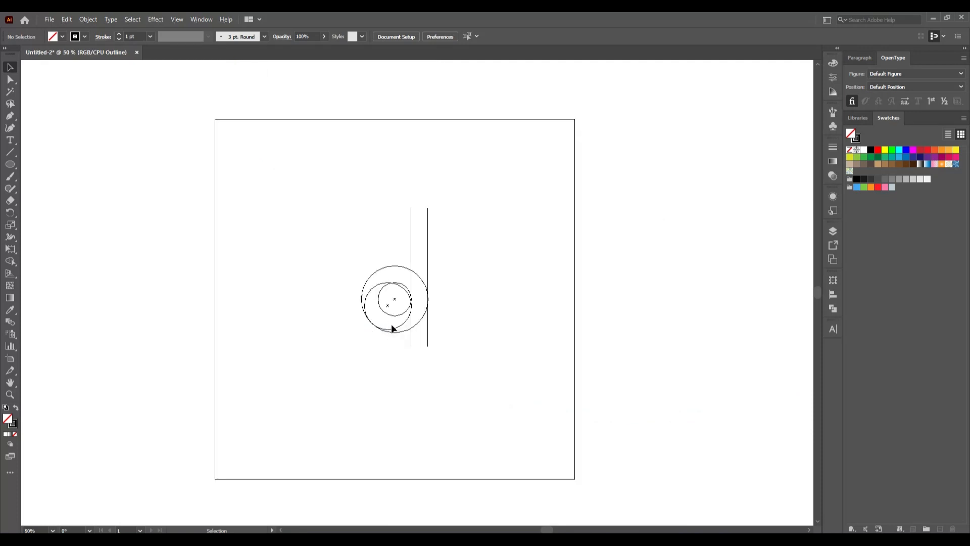
left_click(392, 328)
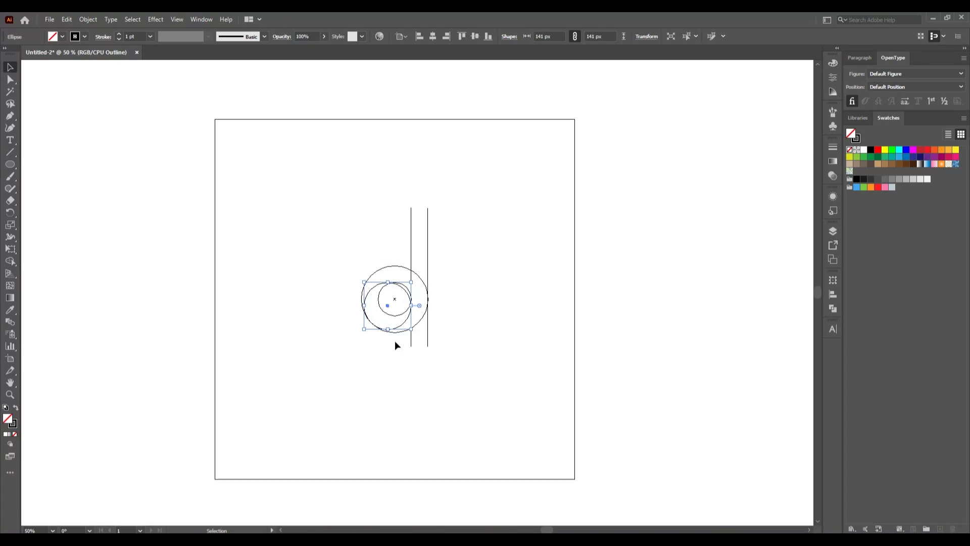
left_click(382, 354)
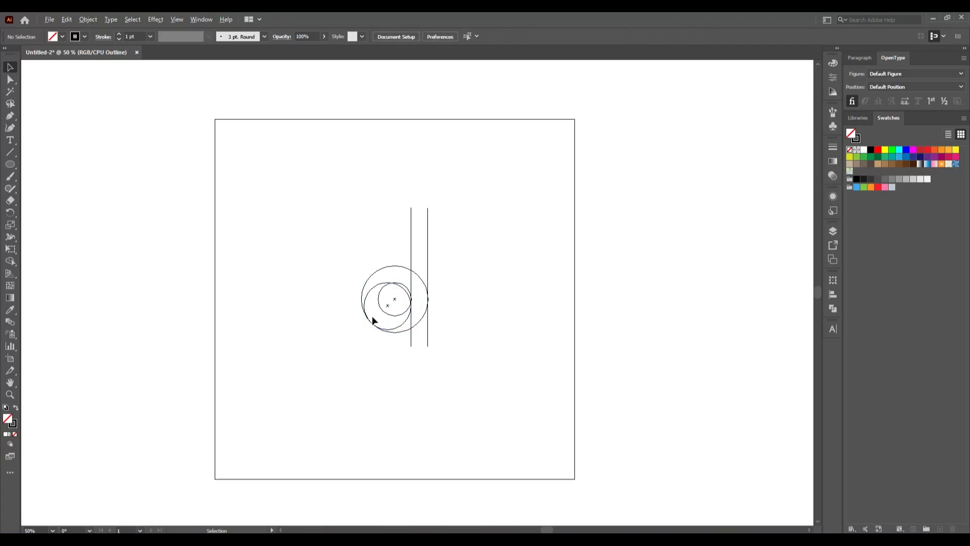
scroll(372, 317, "up", 4)
scroll(365, 334, "up", 1)
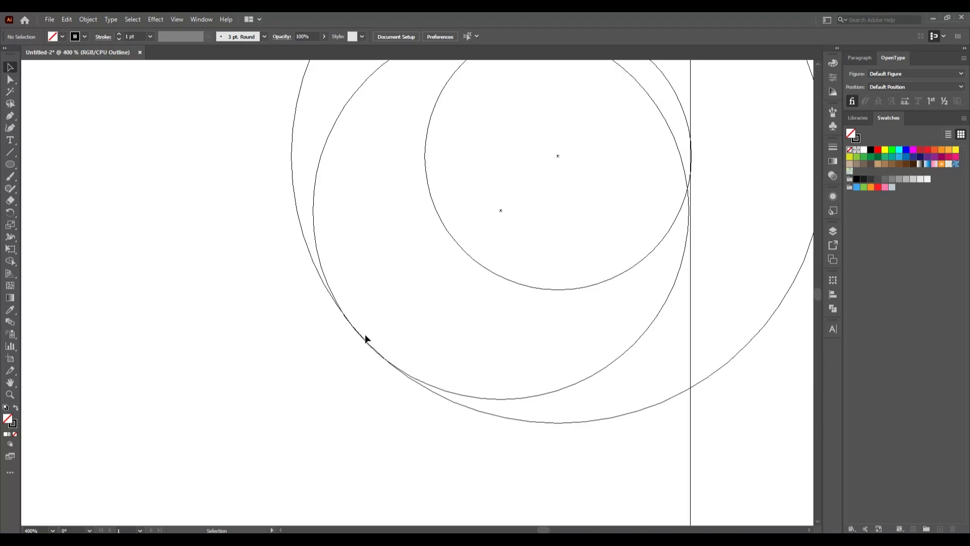
scroll(365, 336, "down", 2)
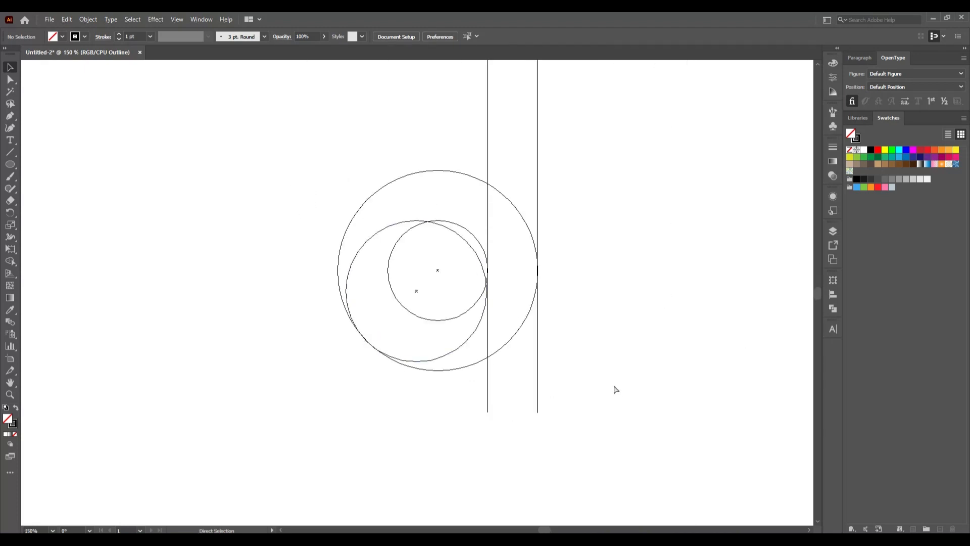
key("ctrl+0")
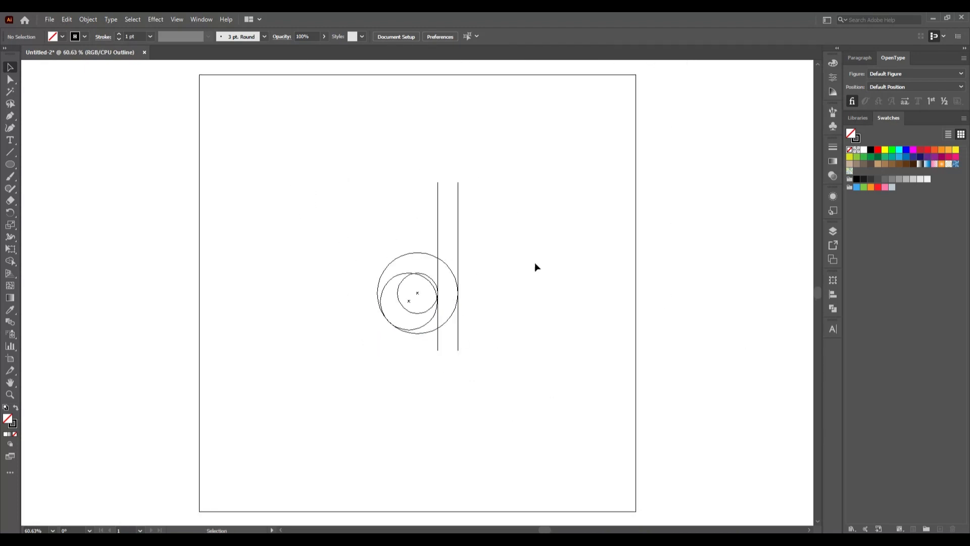
key("ctrl+y")
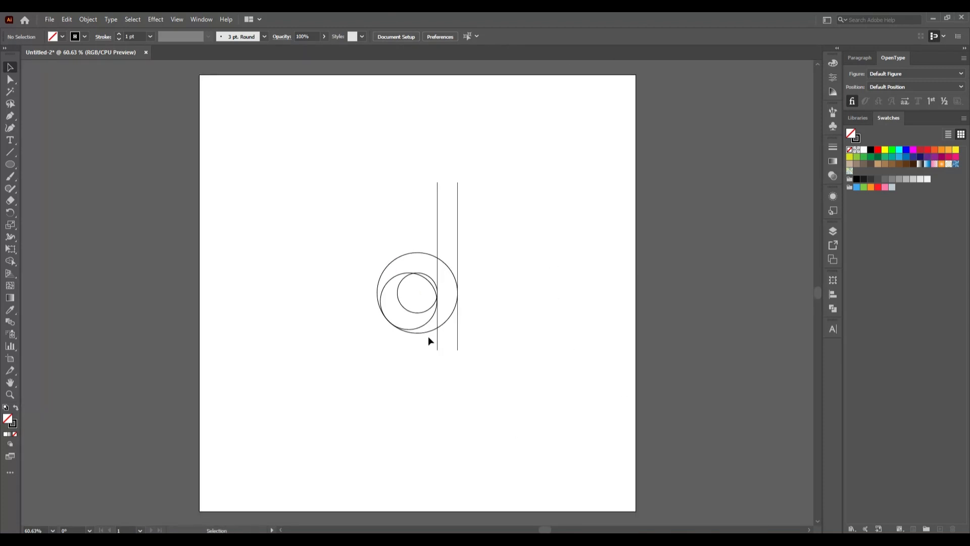
Shrink the 100 px circle to about 34 px and place it inside the middle circle near its lower-left edge
left_click(411, 312)
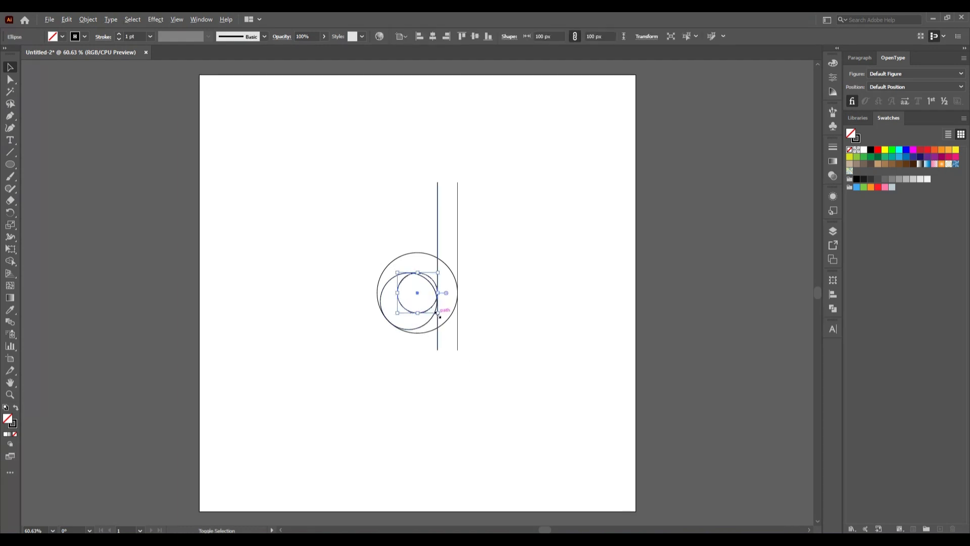
left_click_drag(438, 313, 403, 321)
left_click(447, 388)
left_click(391, 458)
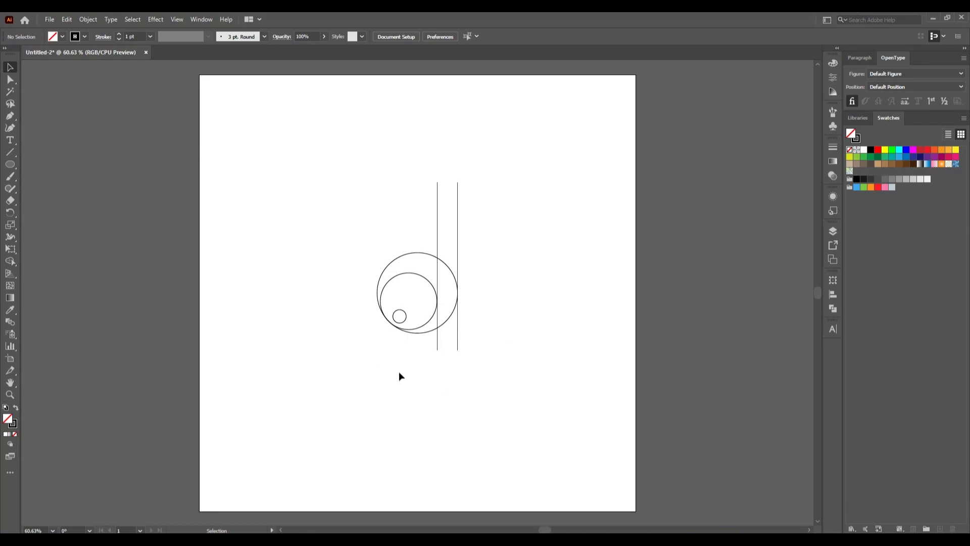
left_click(405, 322)
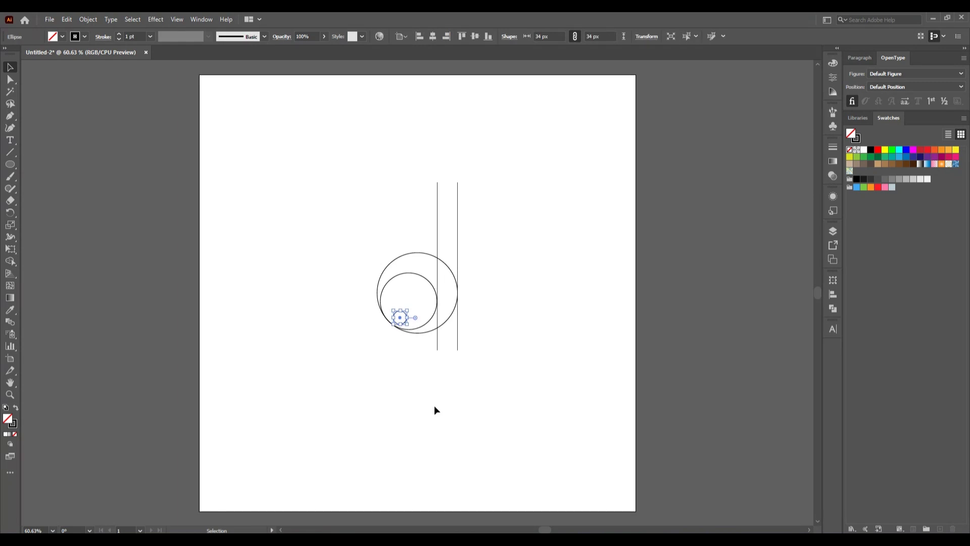
left_click(435, 406)
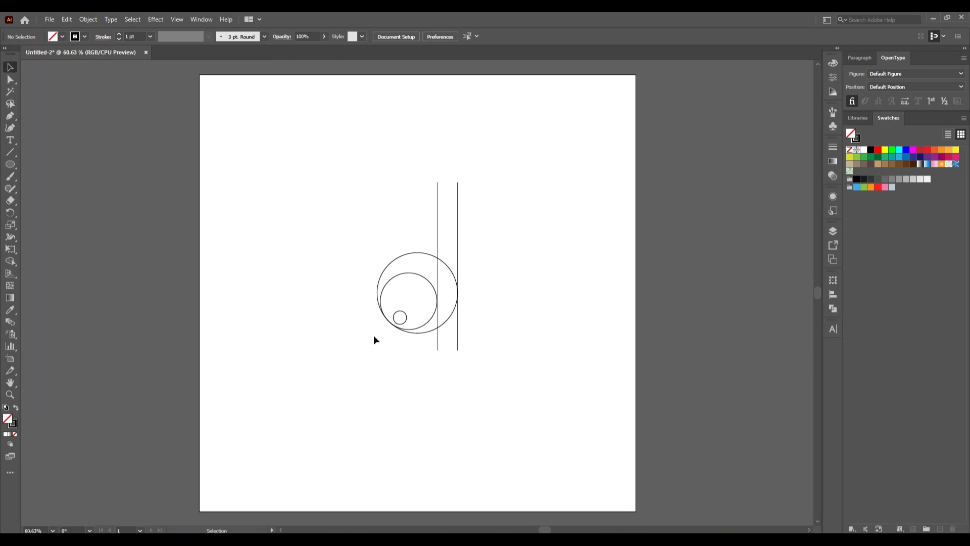
Draw a horizontal line about 90 px long crossing both vertical lines near their upper ends
left_click(9, 153)
left_click_drag(429, 191, 465, 191)
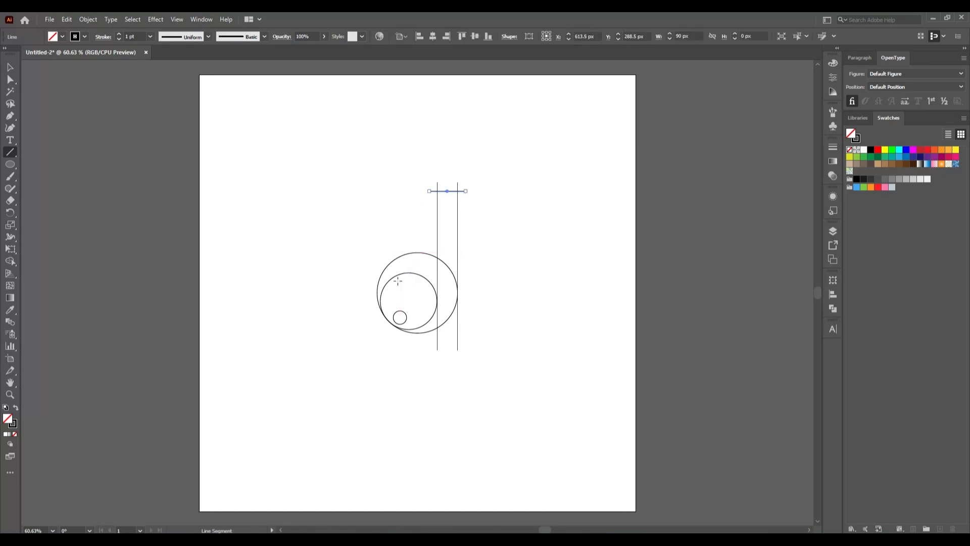
left_click(10, 67)
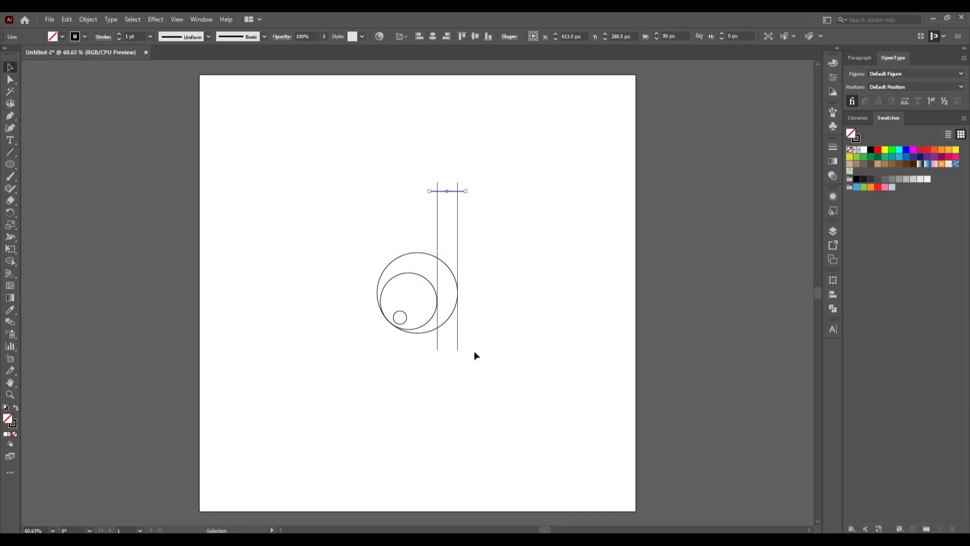
Try to merge the stem and ring regions of all the shapes with the Shape Builder tool and a black fill
left_click_drag(315, 151, 556, 411)
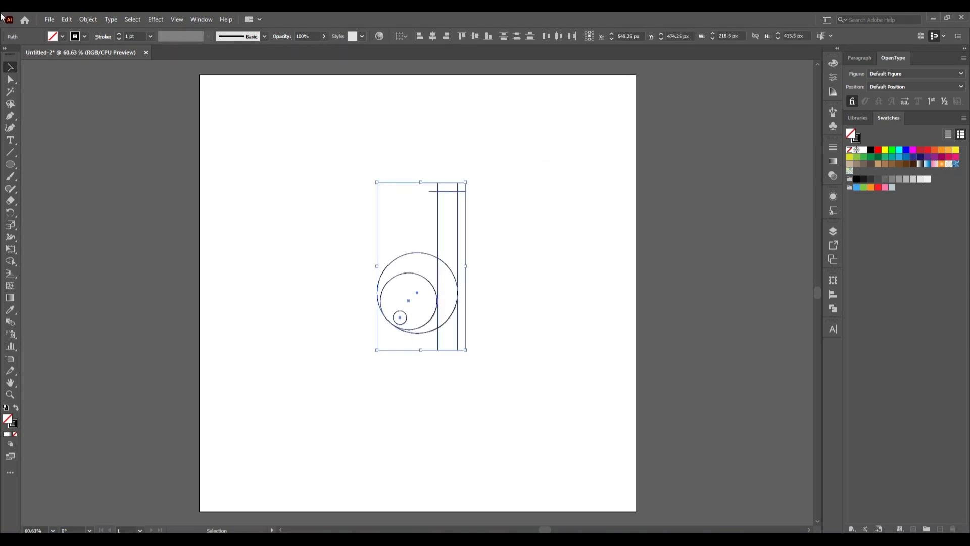
left_click(10, 262)
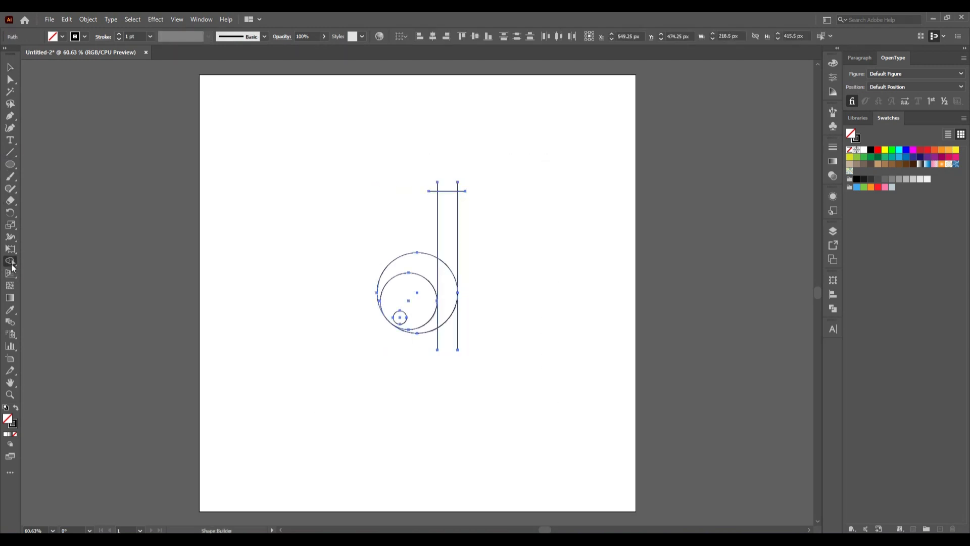
left_click(59, 37)
left_click(28, 54)
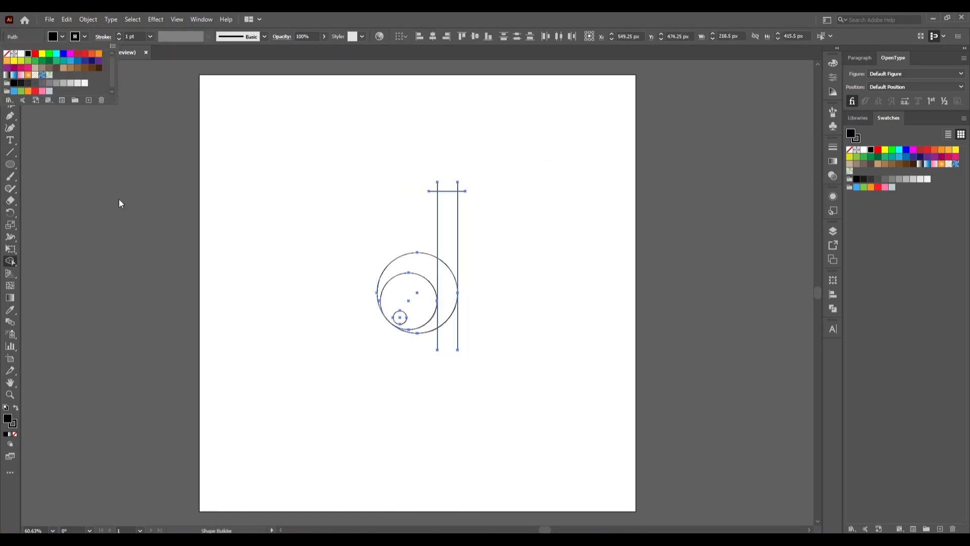
left_click(119, 203)
left_click_drag(446, 290, 446, 254)
left_click_drag(442, 317, 434, 323)
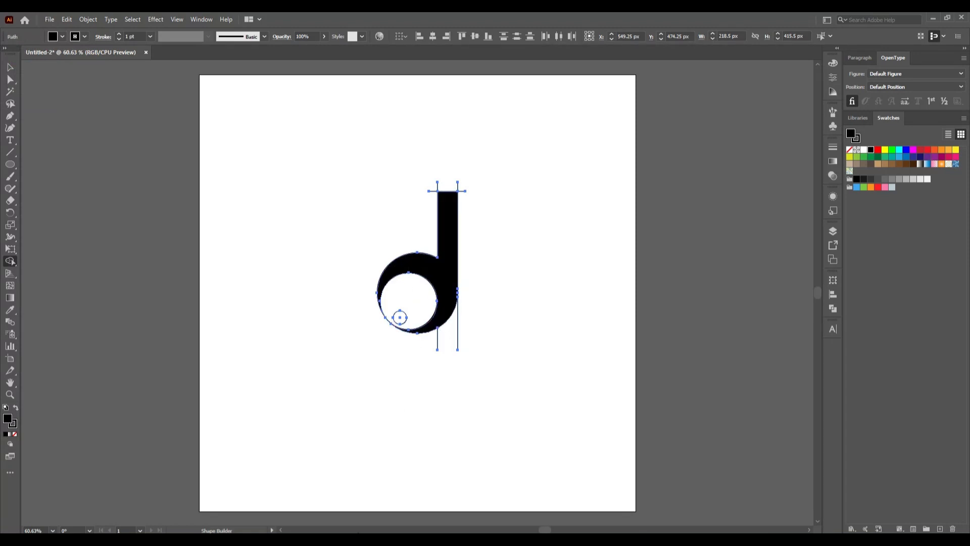
Undo the Shape Builder merges and the black fill, and deselect the artwork
key("ctrl+z")
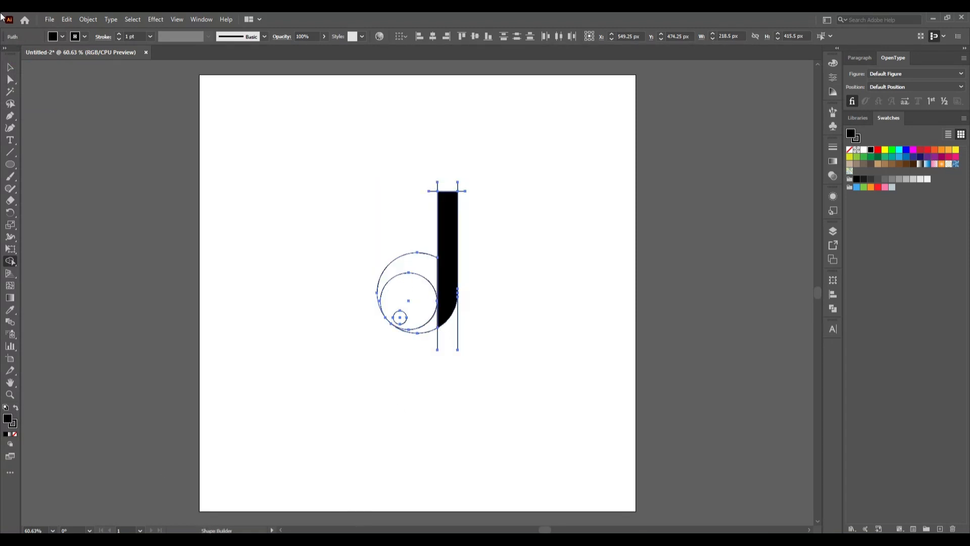
key("ctrl+z")
left_click(10, 67)
left_click(279, 324)
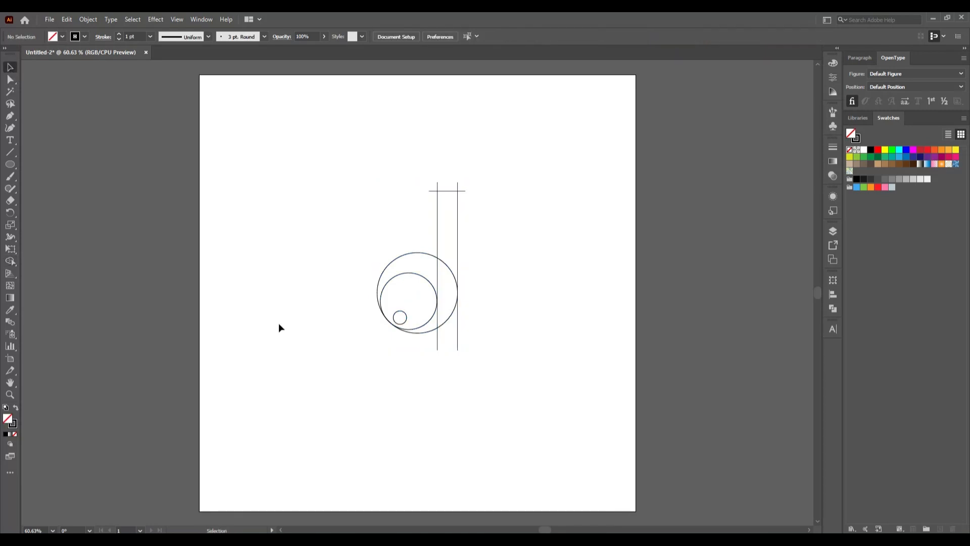
left_click(438, 235)
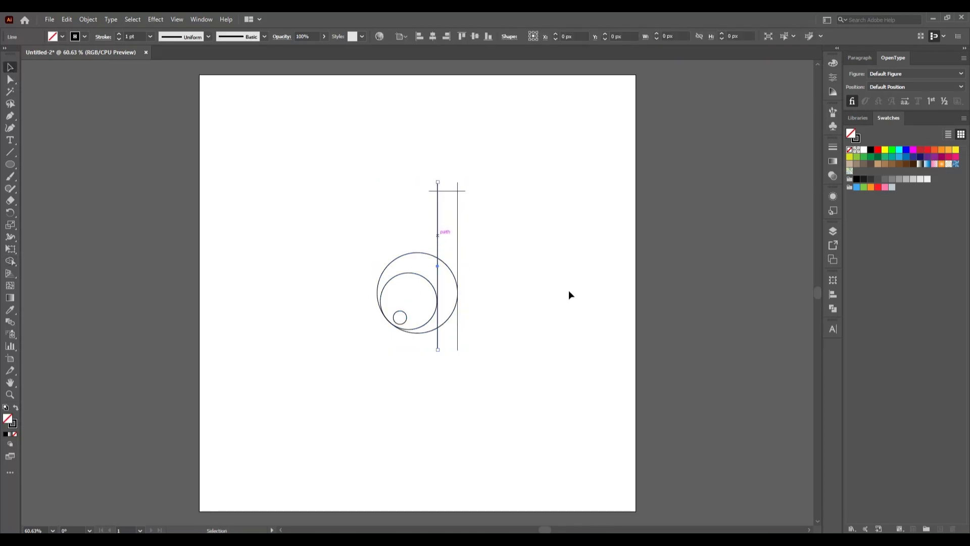
left_click(532, 272)
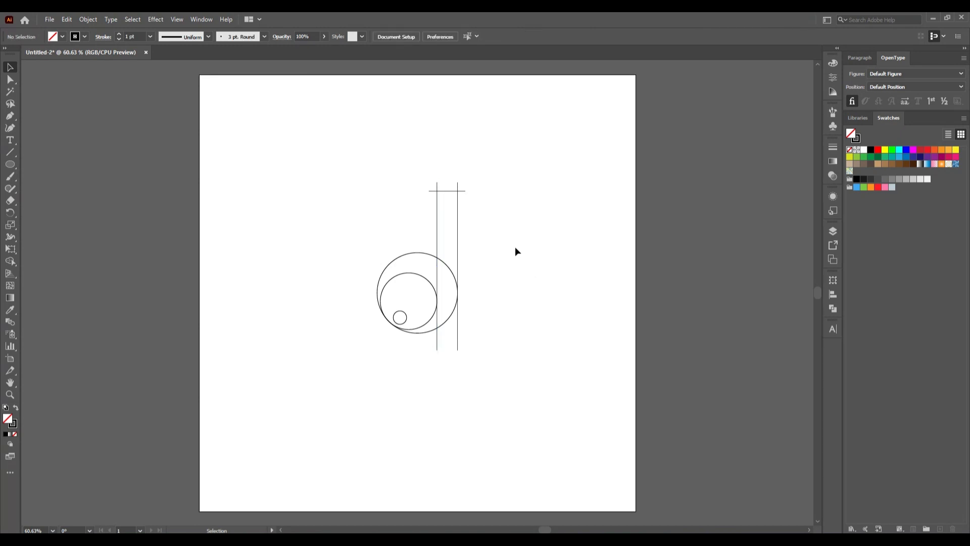
Merge the stem regions between the two vertical lines into one shape with the Shape Builder tool and a black fill
mouse_move(347, 132)
left_mouse_down()
mouse_move(476, 287)
mouse_move(520, 392)
left_mouse_up()
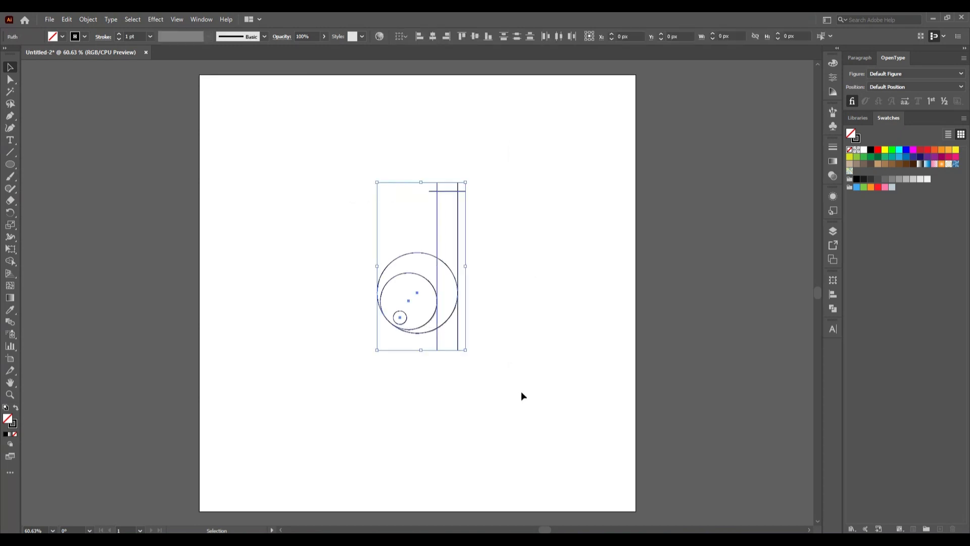
left_click(10, 261)
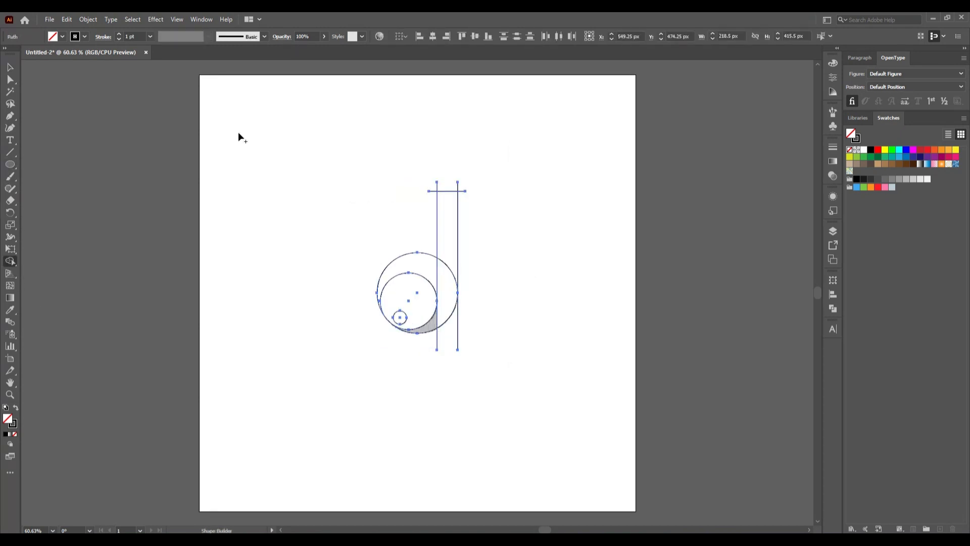
left_click(62, 36)
left_click(29, 54)
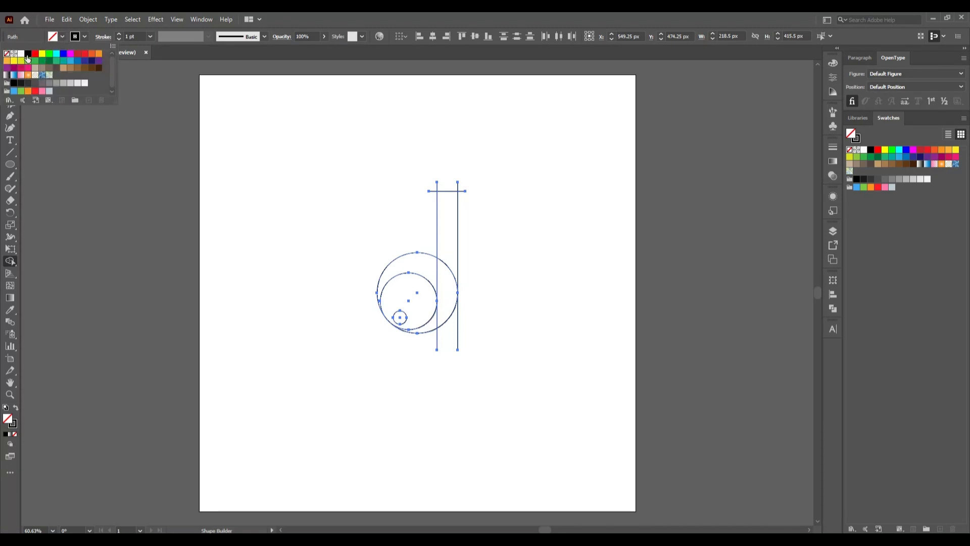
left_click_drag(449, 298, 448, 260)
Merge the thin crescent below the middle circle into the black stem and fill the small circle black with Shape Builder
left_click_drag(445, 314, 432, 318)
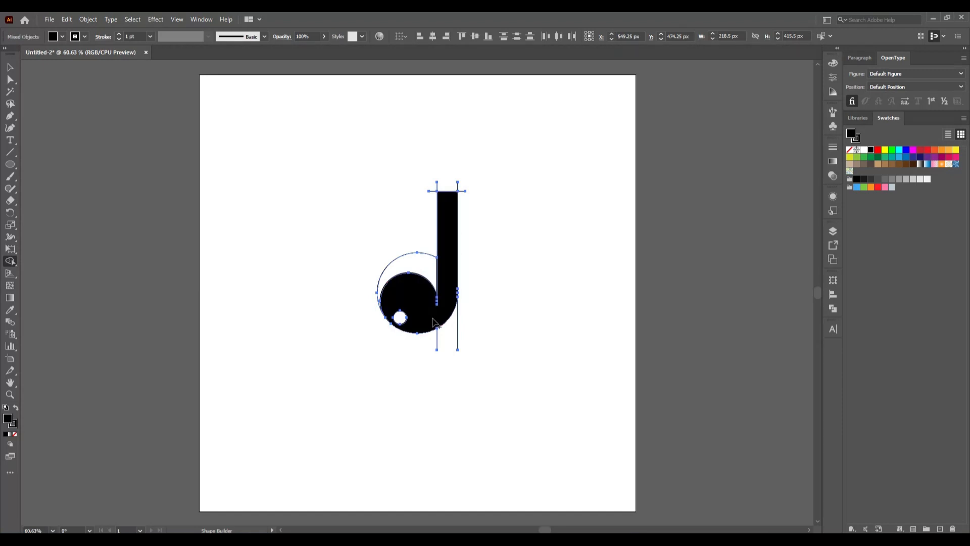
key("ctrl+z")
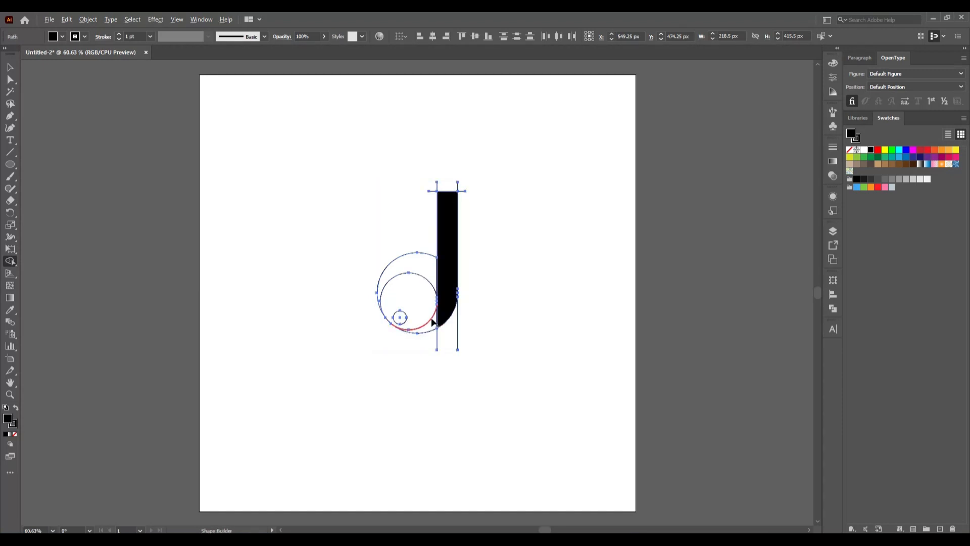
scroll(432, 319, "up", 1)
left_click_drag(431, 321, 440, 320)
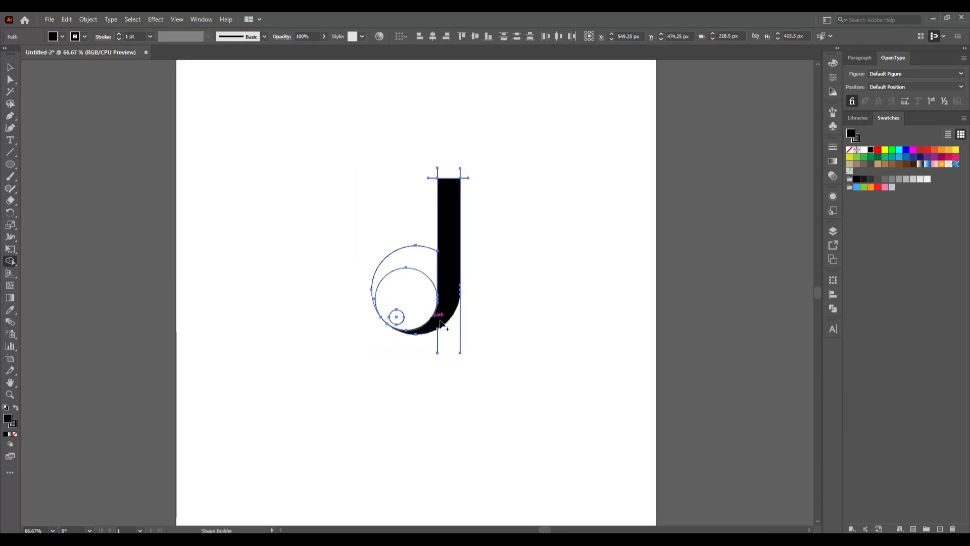
left_click(397, 318)
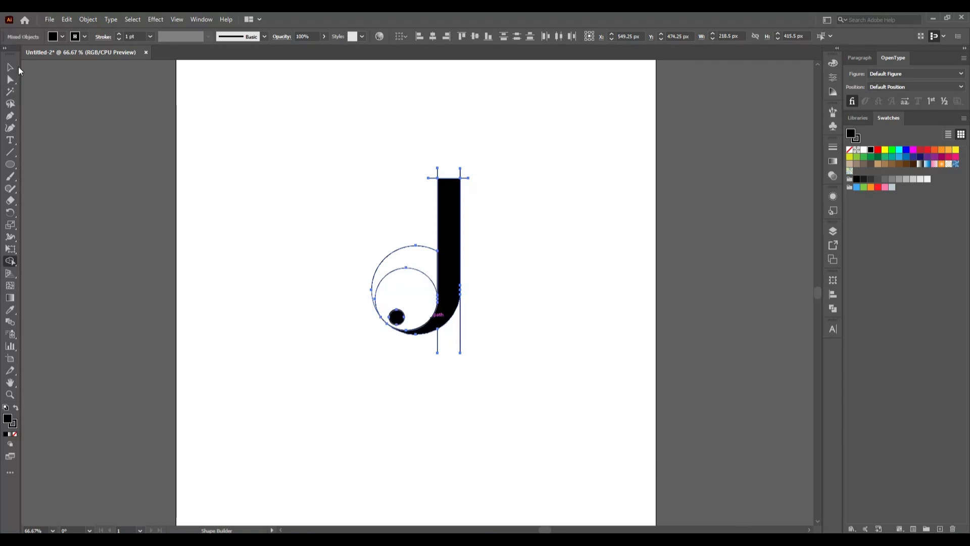
Move the black hook and dot together clear of the construction outlines, and delete the leftover outlines
left_click(10, 68)
left_click(217, 281)
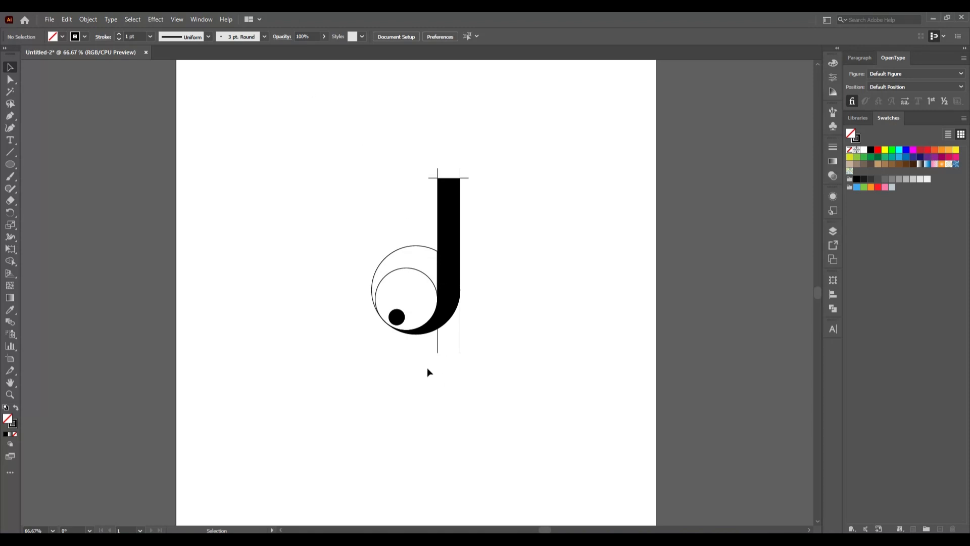
left_click(399, 320)
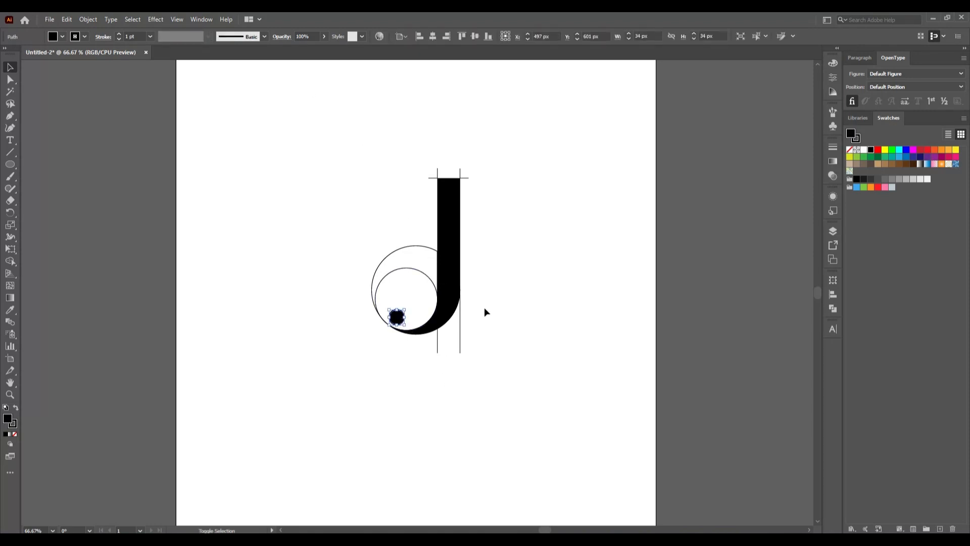
left_click(458, 288)
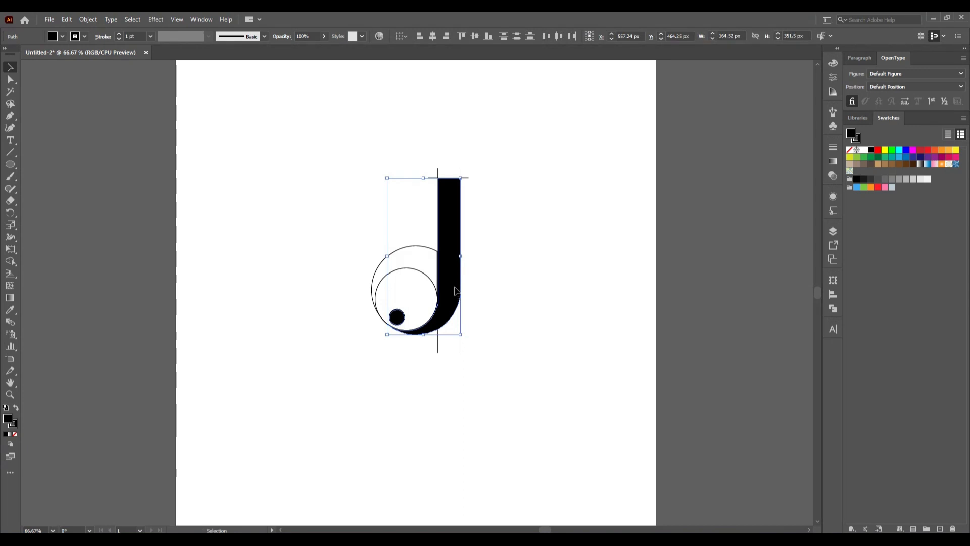
left_click_drag(458, 287, 571, 267)
left_click(522, 410)
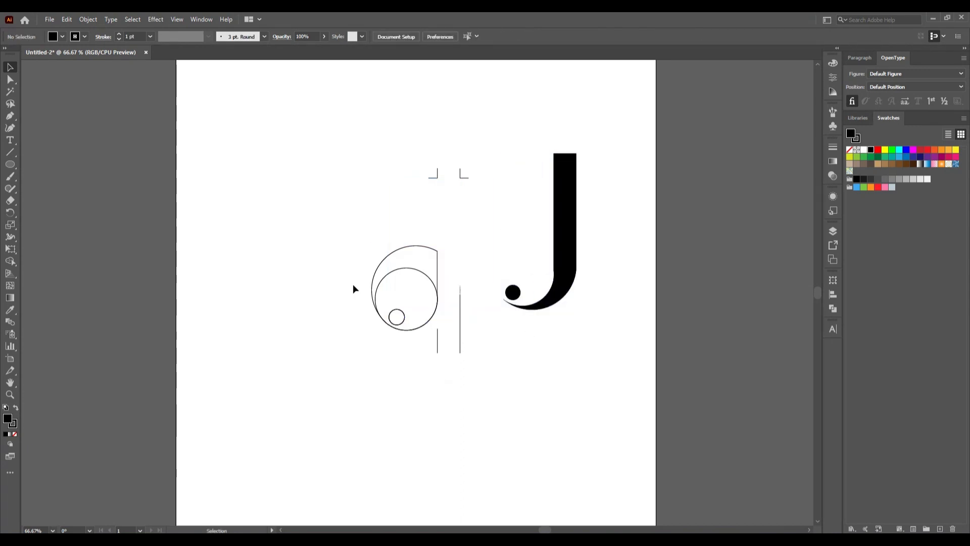
left_click_drag(334, 126, 480, 404)
key("Delete")
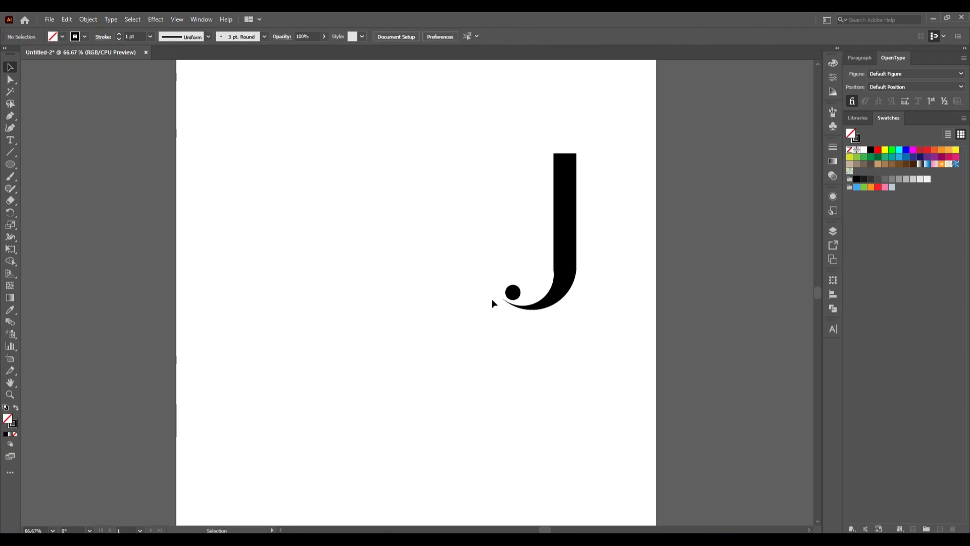
Nudge the small black dot left and slightly up so it sits just above the hook's thin tip
left_click(512, 293)
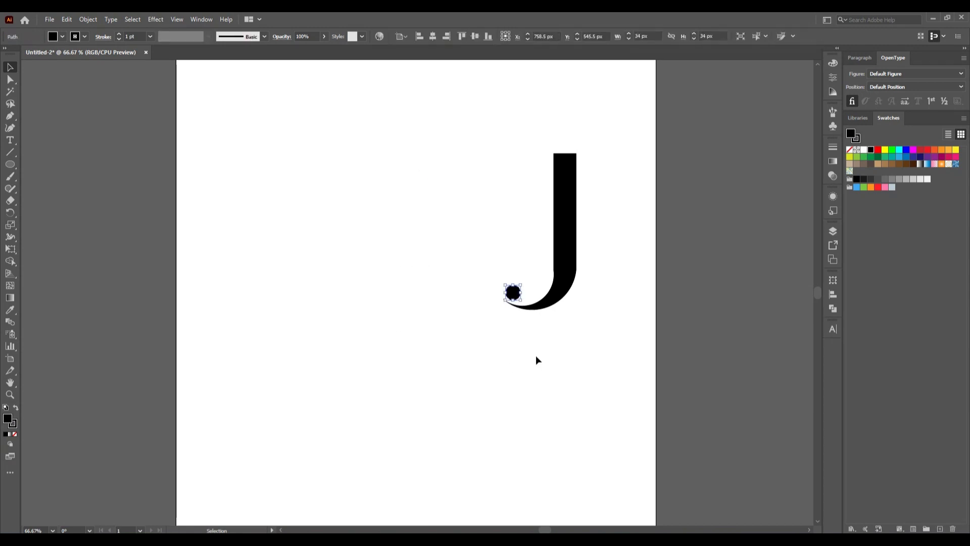
key("Left")
key("Left")
key("Left")
key("Left")
key("Up")
key("Left")
key("Left")
key("Left")
key("Left")
key("Left")
key("Up")
key("Up")
key("Up")
key("Up")
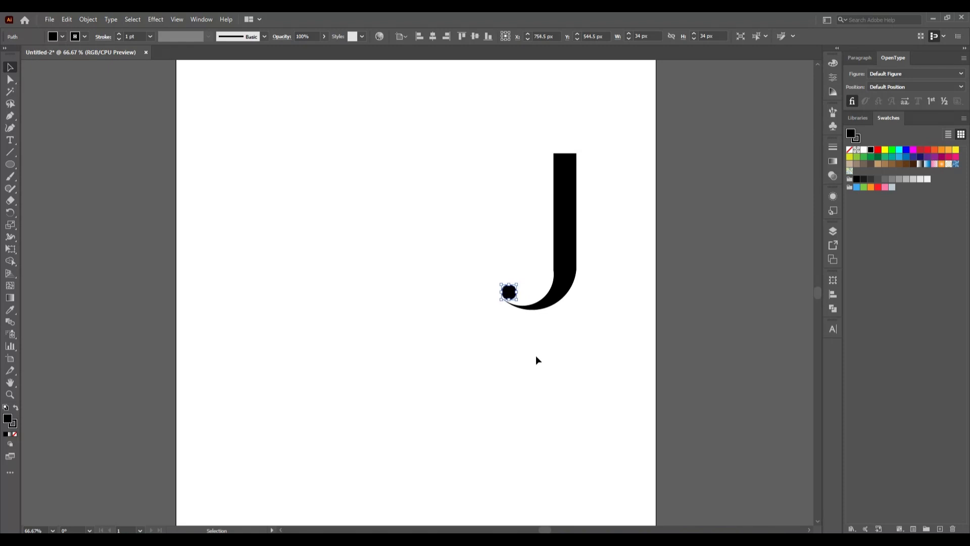
key("Left")
key("Left")
key("Left")
key("Left")
key("Left")
key("Left")
key("Up")
left_click(536, 359)
left_click(511, 291)
key("Left")
key("Left")
key("Left")
key("Left")
left_click(499, 349)
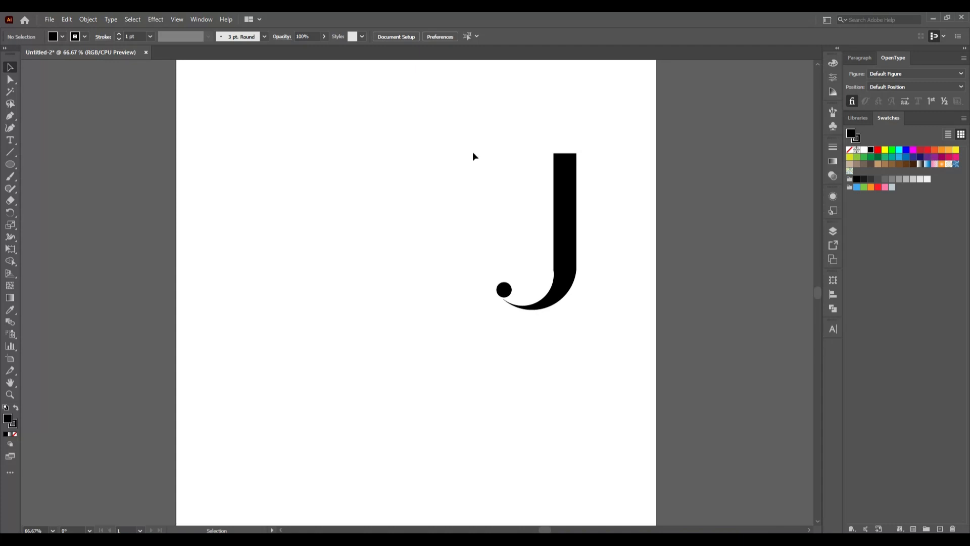
Move the hook and dot together to the middle of the artboard and deselect them
left_click_drag(467, 141, 642, 387)
left_click_drag(464, 289, 451, 299)
left_click(476, 334)
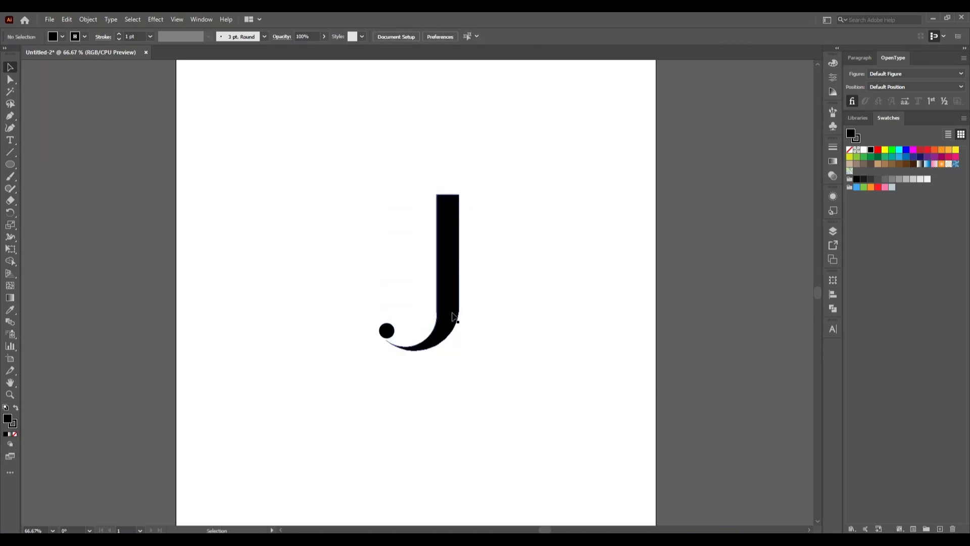
Remove the uppermost of the closely spaced anchor points where the stem's inner edge meets the bend
left_click(457, 324)
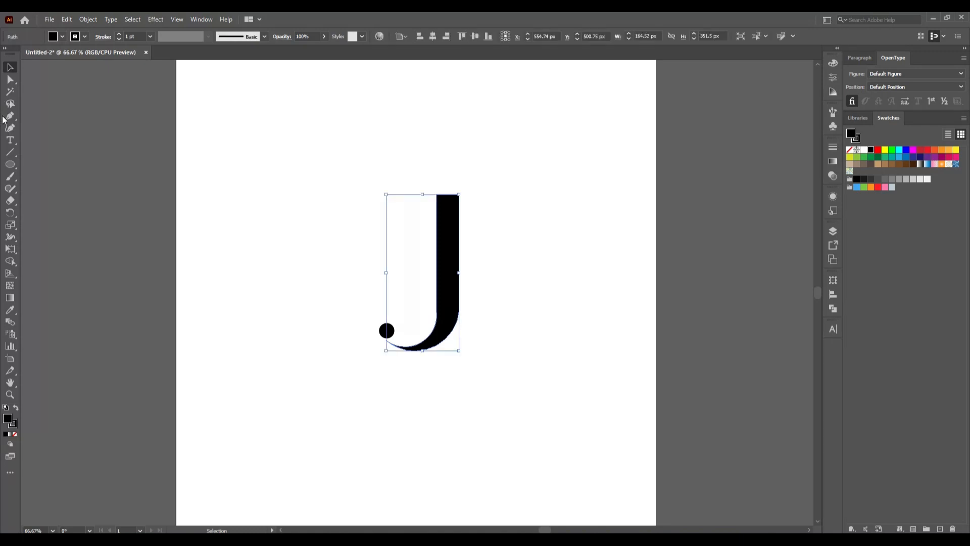
left_click(10, 79)
scroll(440, 335, "up", 3)
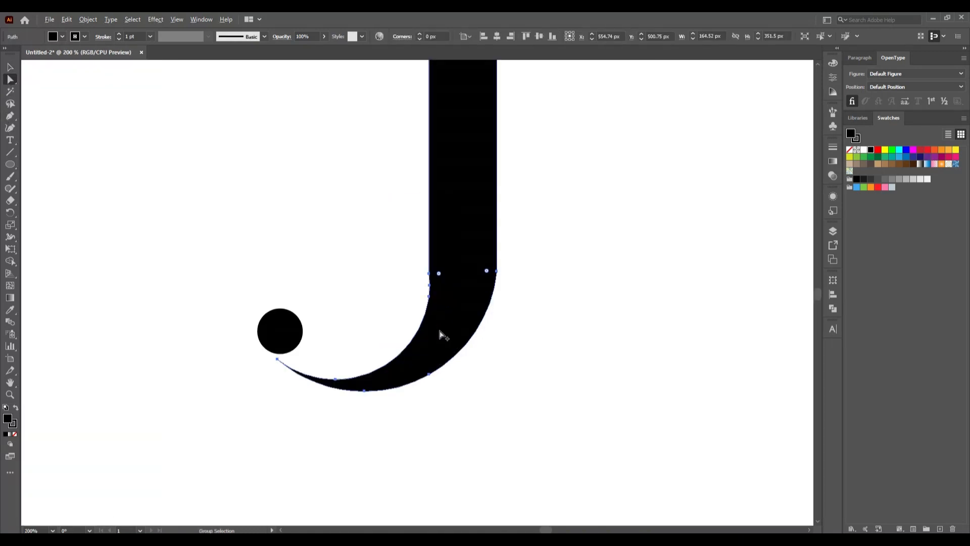
scroll(442, 297, "up", 1)
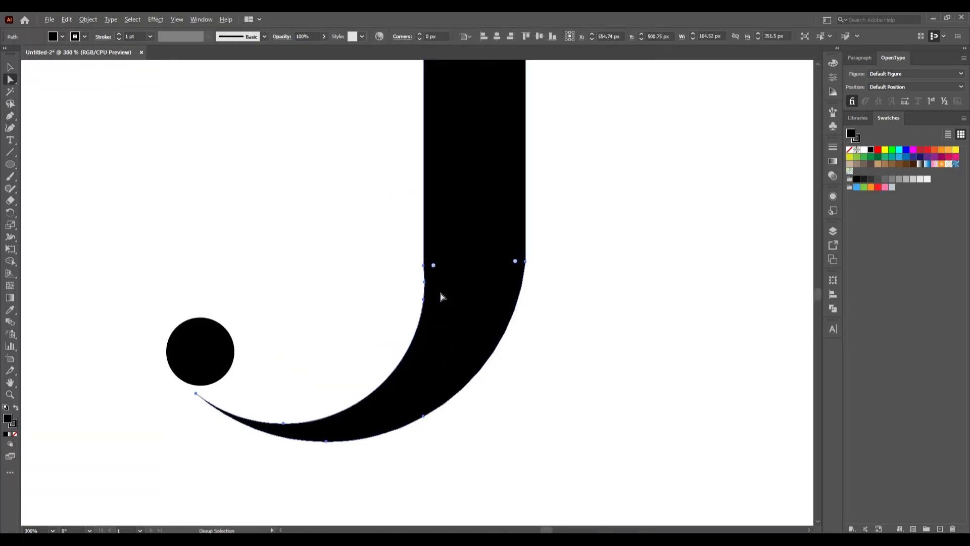
left_click(424, 265)
left_click(183, 37)
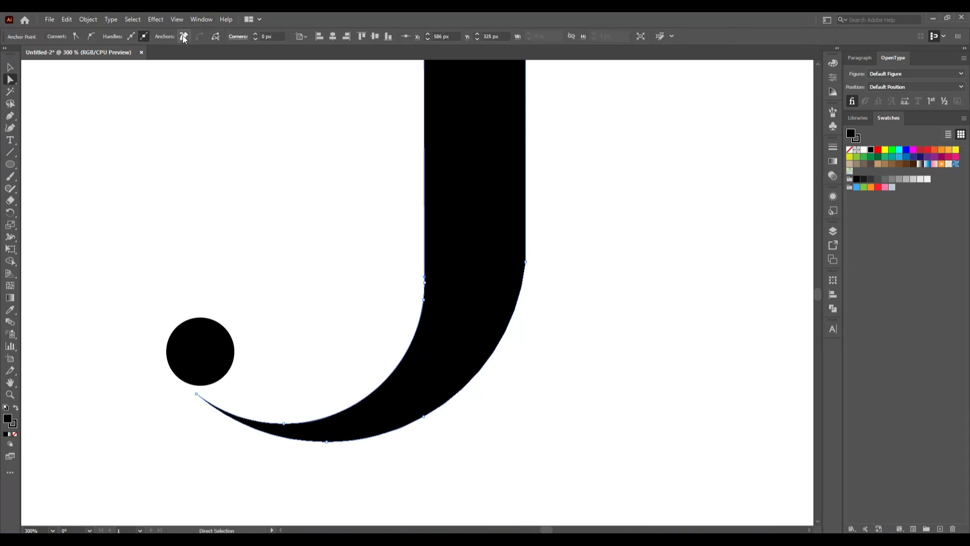
left_click(546, 286)
Try to remove the next anchor point down on the inner edge, at the start of the bend
left_click_drag(336, 215, 465, 329)
left_click(424, 286)
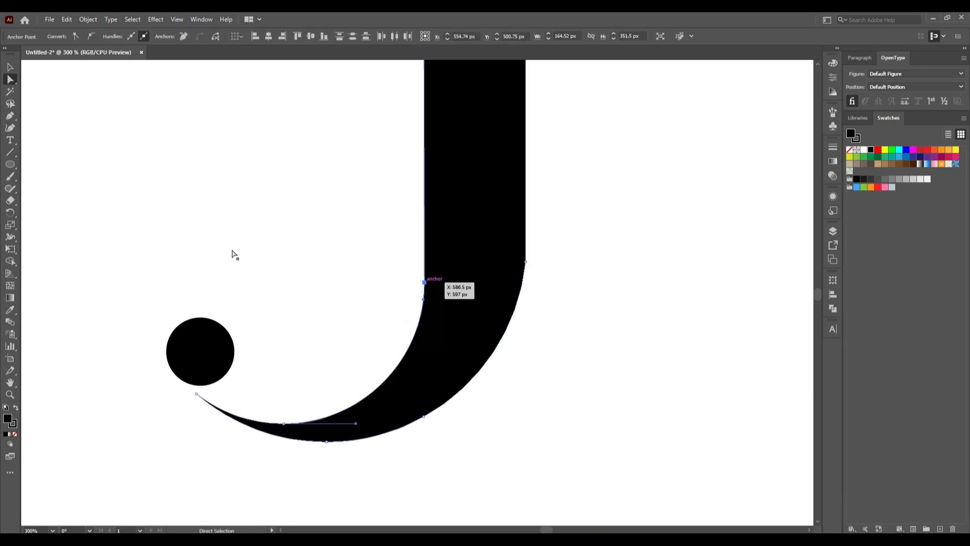
left_click(183, 37)
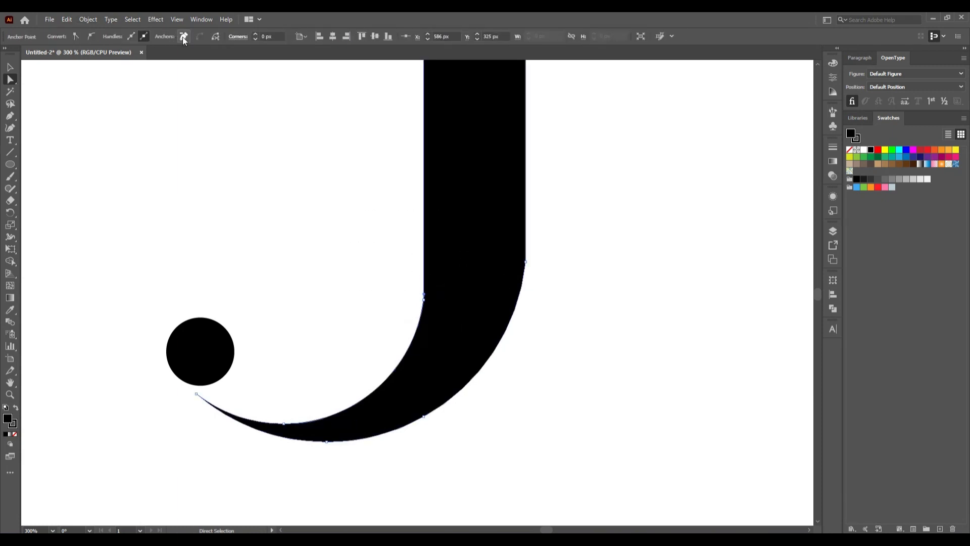
left_click(361, 281)
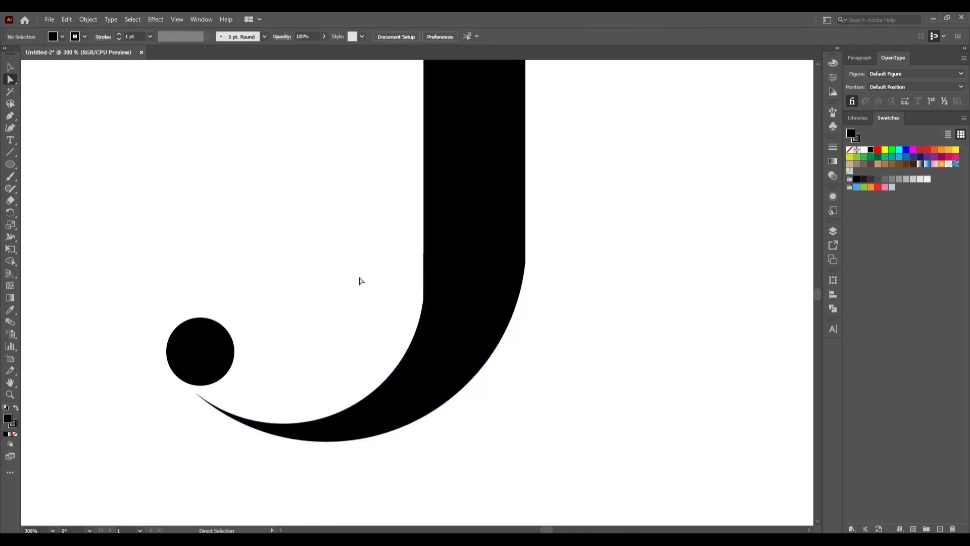
left_click(485, 310)
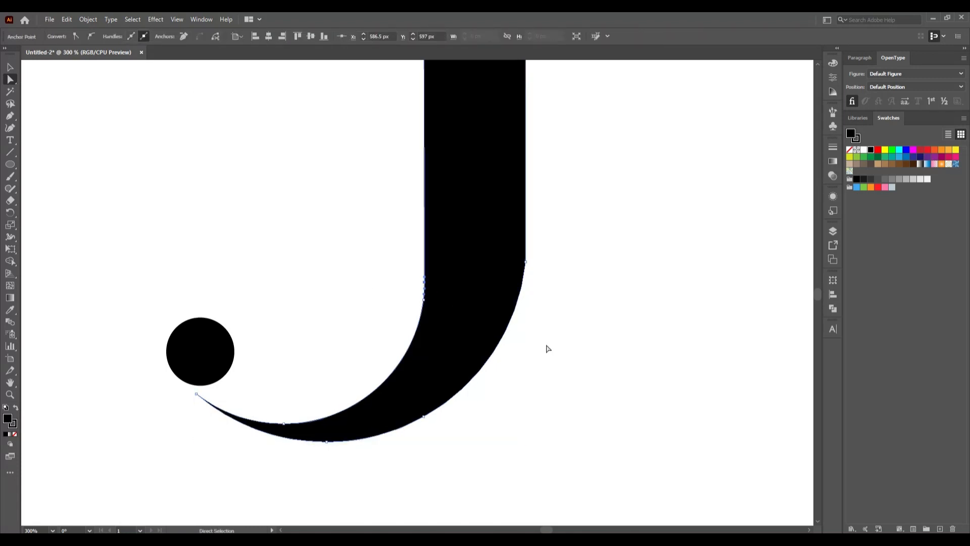
Round the corner where the stem's outer edge meets the bend to make a smooth transition
scroll(547, 349, "up", 2)
left_click(584, 378)
left_click_drag(573, 364, 480, 245)
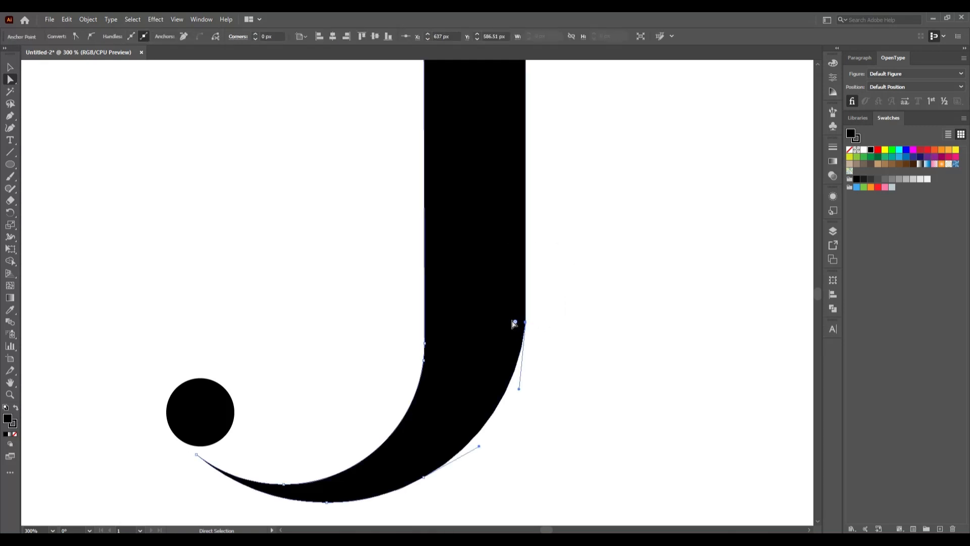
left_click_drag(515, 322, 217, 247)
left_click(624, 350)
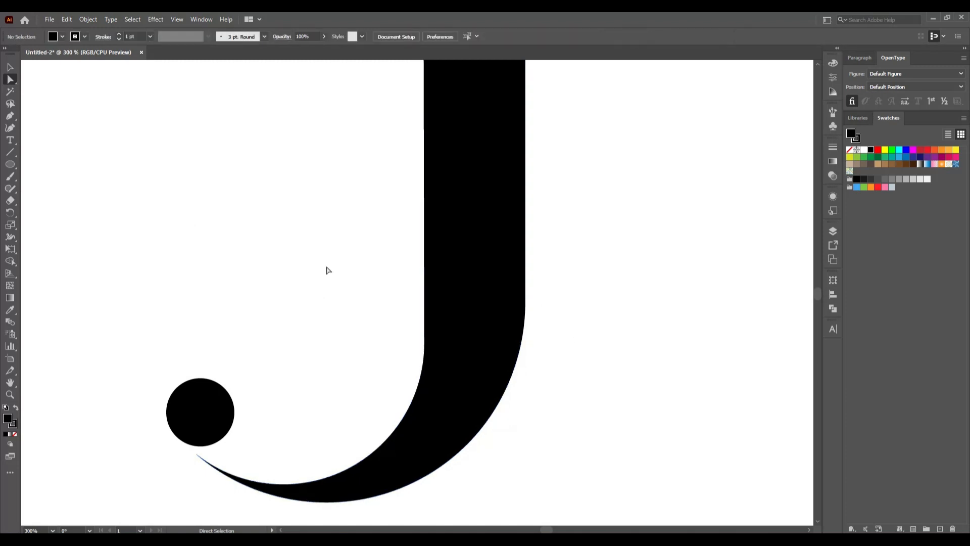
Try again to remove the anchor point at X 586.5 px, Y 597 px and select the remaining one below it
left_click_drag(350, 248, 465, 389)
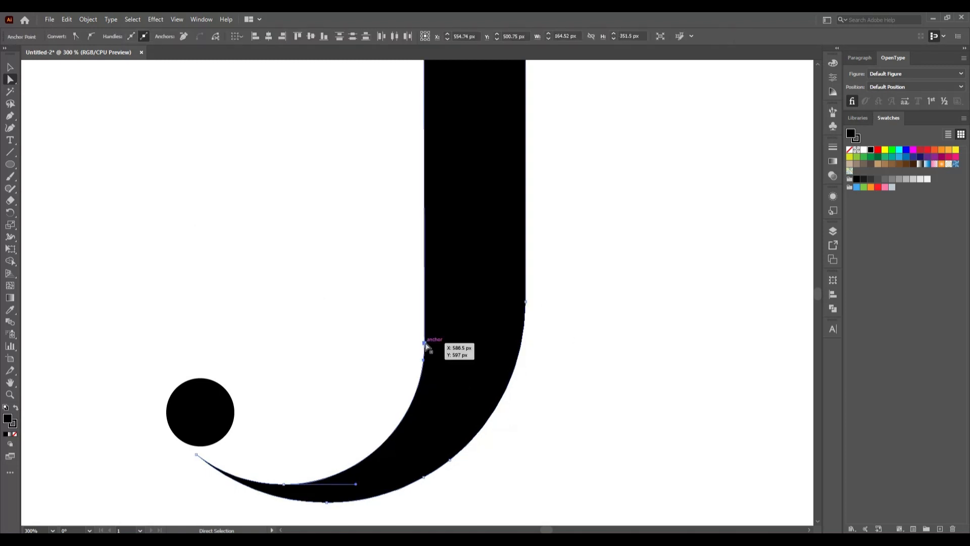
left_click(426, 344)
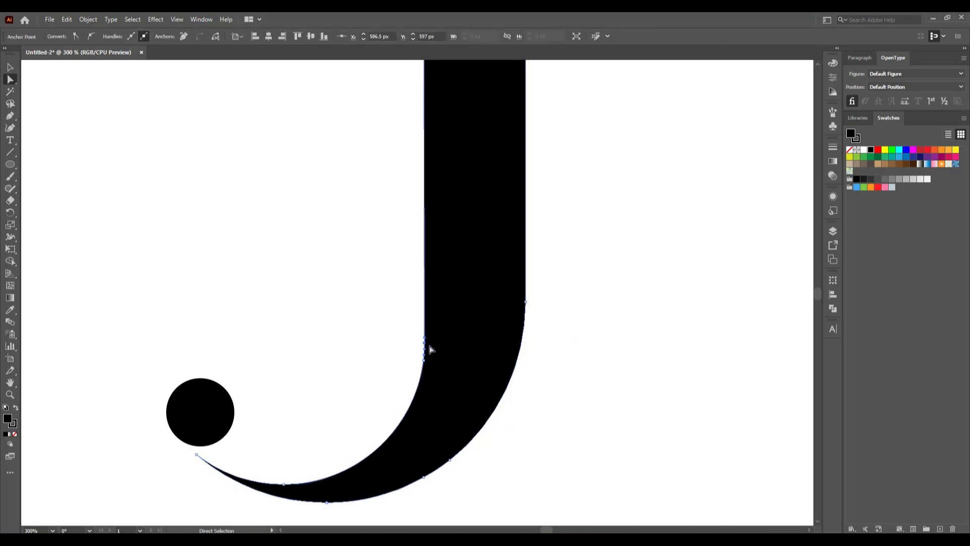
scroll(428, 344, "up", 1)
scroll(431, 350, "up", 1)
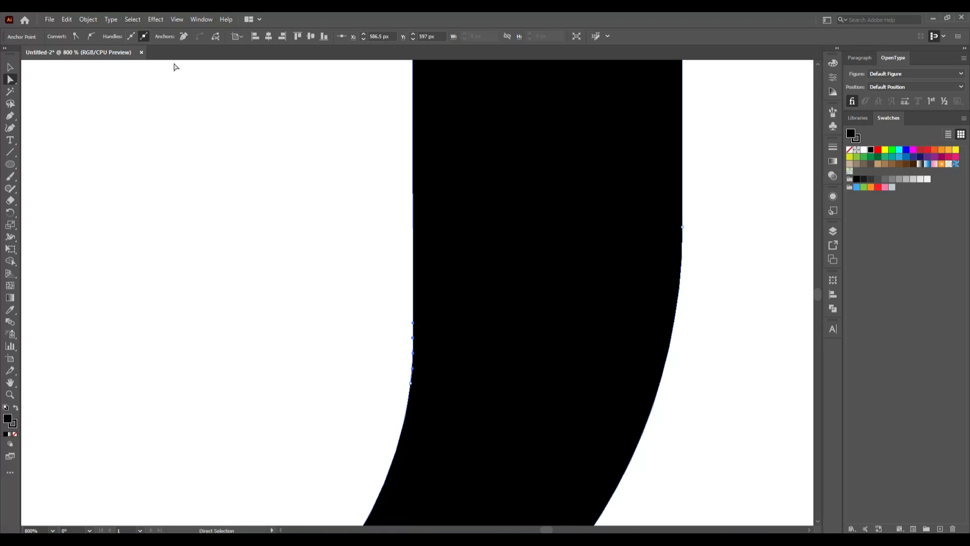
left_click(186, 38)
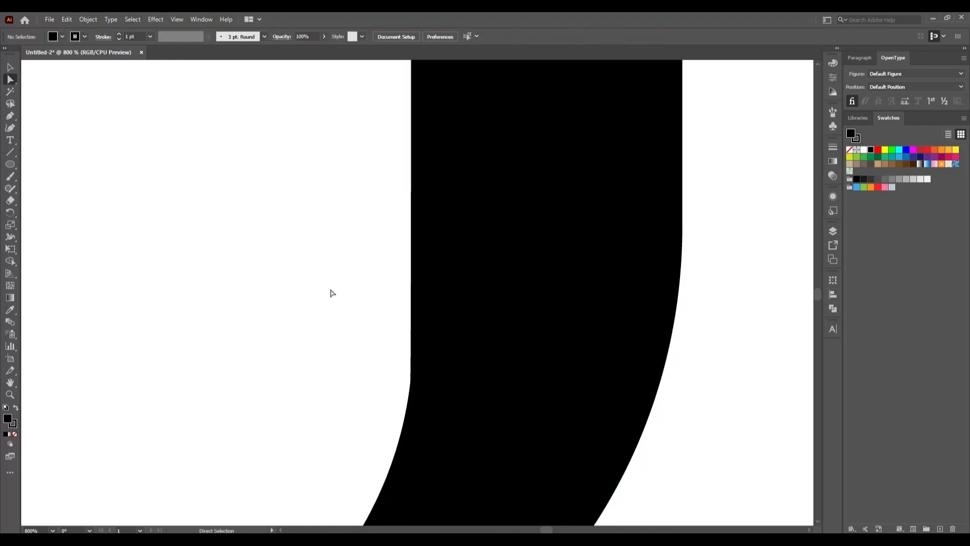
left_click_drag(332, 290, 468, 449)
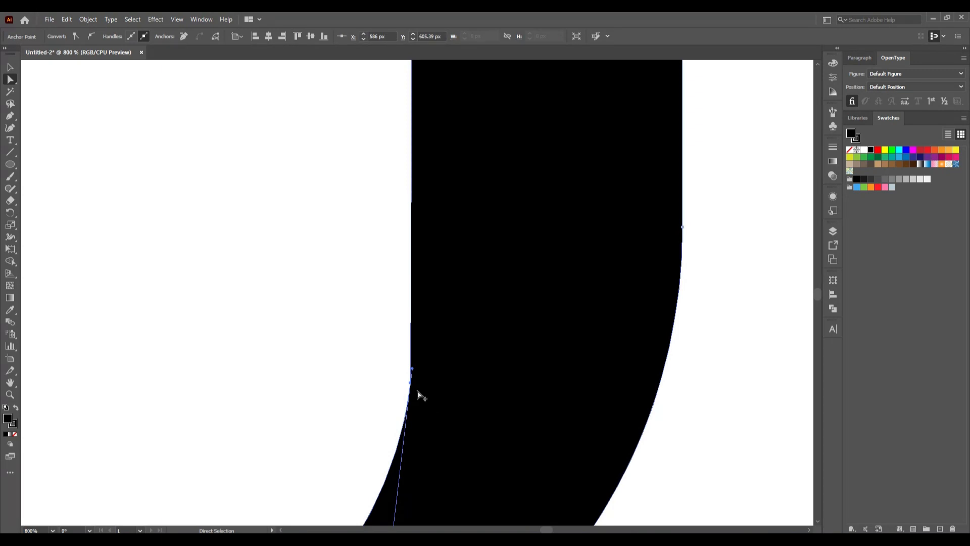
Undo the last anchor point removal on the inner edge and deselect the artwork
scroll(418, 394, "down", 4)
scroll(489, 439, "down", 2)
left_click(536, 425)
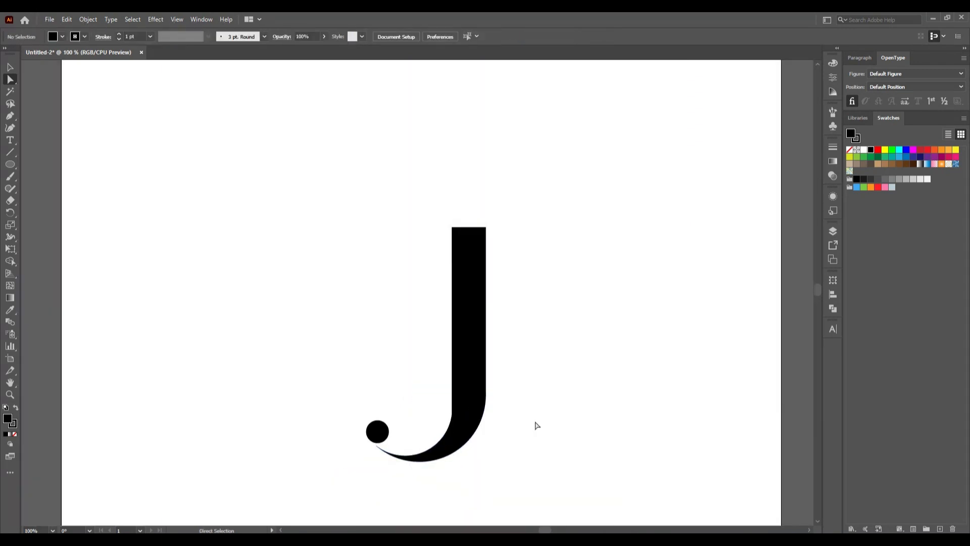
key("ctrl+a")
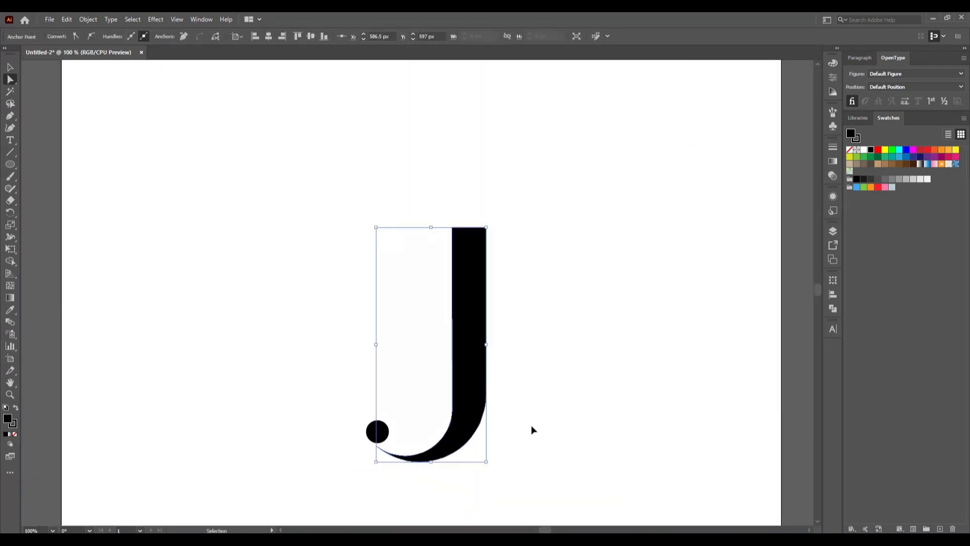
left_click(533, 430)
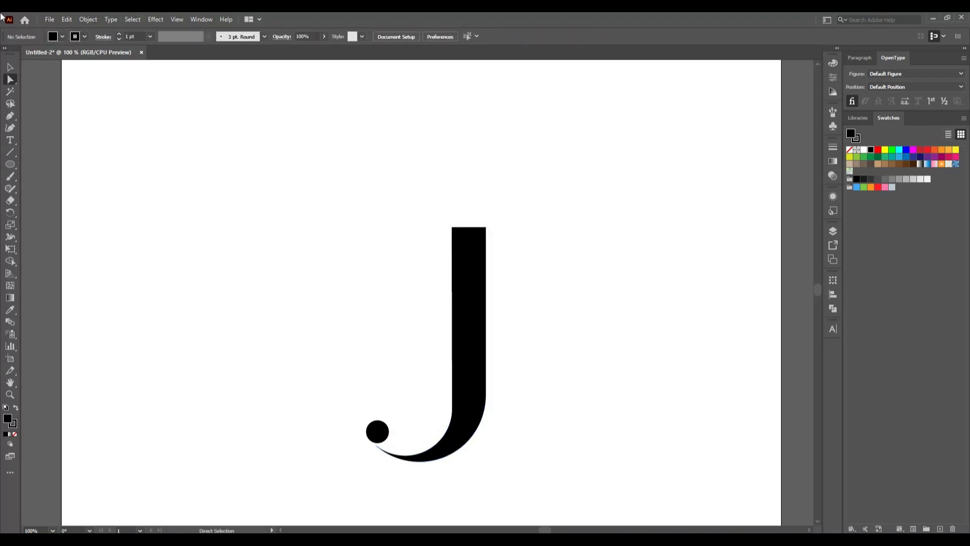
Group the J shape with its dot and move the group left to about X 449 px
left_click(10, 67)
left_click_drag(280, 223, 500, 453)
key("ctrl+0")
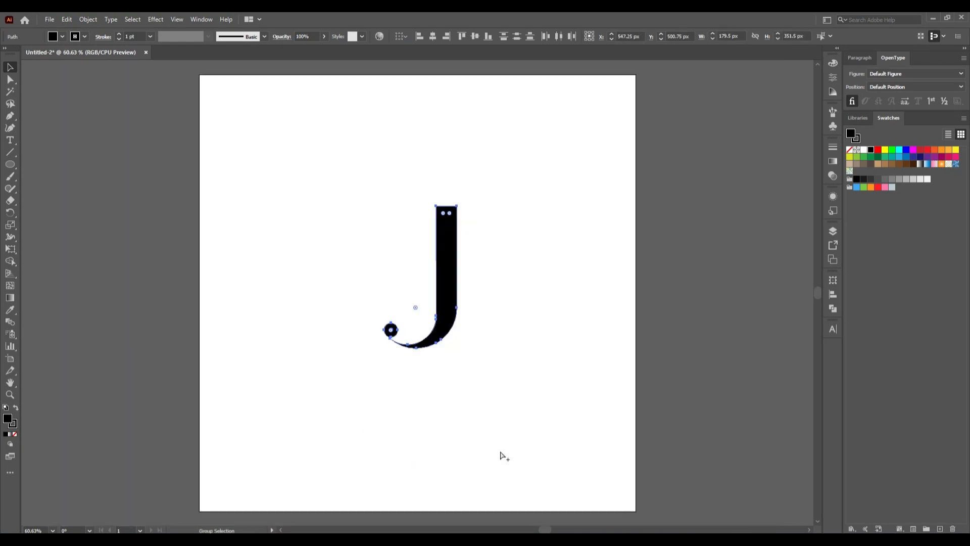
left_click(468, 342)
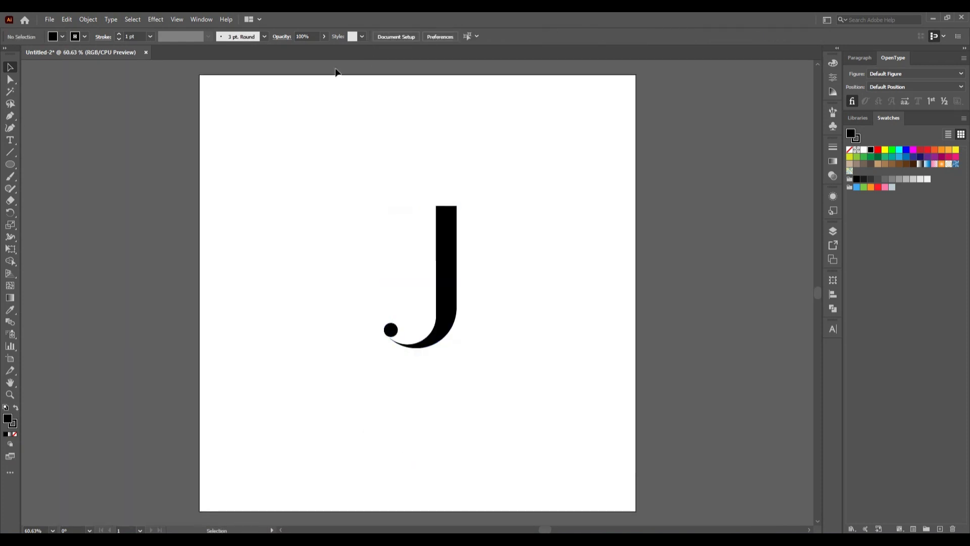
left_click_drag(329, 169, 532, 410)
right_click(456, 277)
left_click(501, 346)
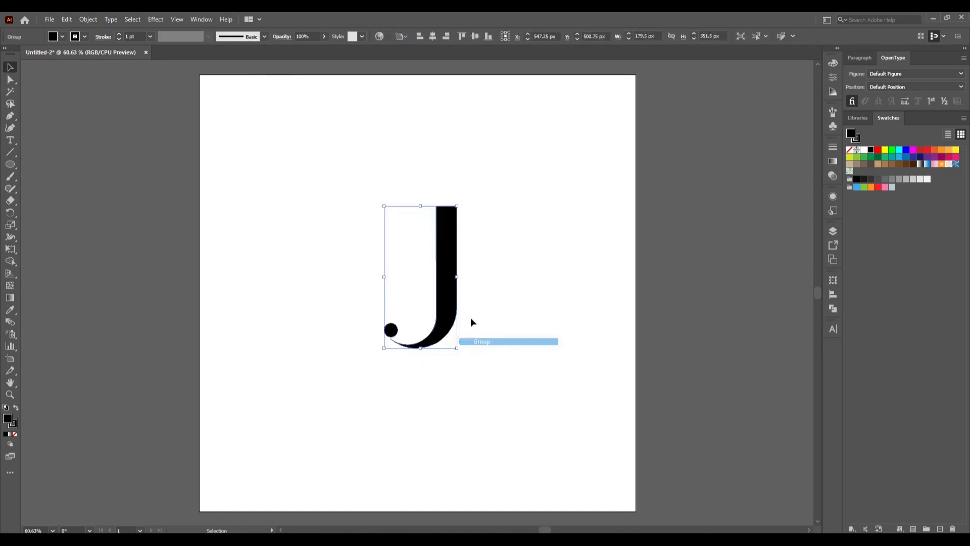
left_click_drag(449, 317, 410, 316)
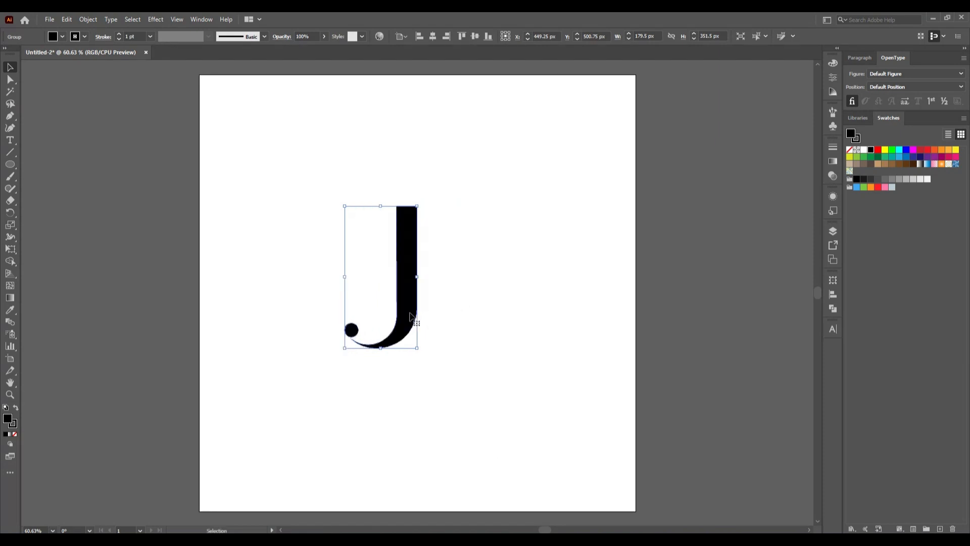
Reflect a copy of the J group across the vertical axis and place it beside the original on its right
right_click(376, 247)
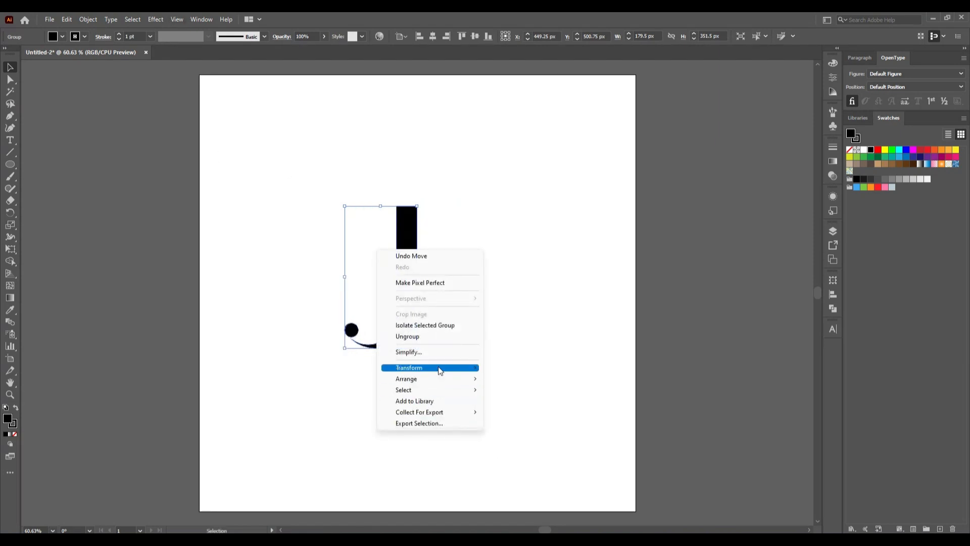
mouse_move(441, 370)
left_click(530, 407)
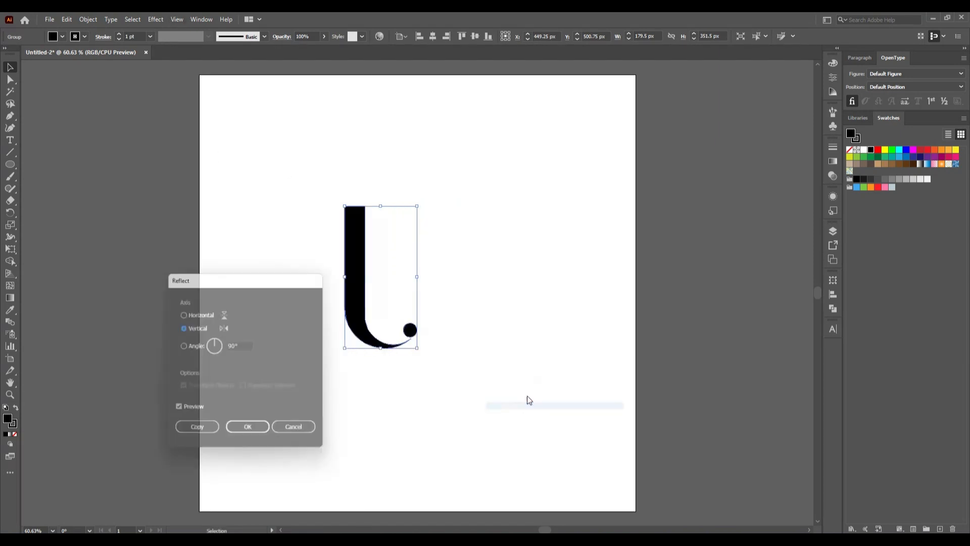
left_click(477, 450)
left_click_drag(363, 301, 458, 302)
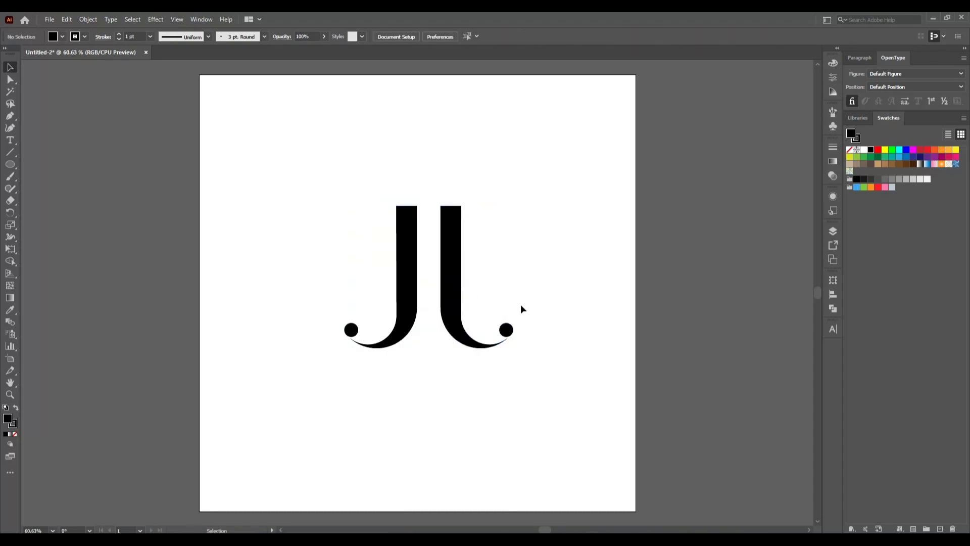
Nudge the mirrored J left to X 673.25 px to narrow the gap between the two stems
left_click(462, 303)
key("Left")
key("Left")
key("Left")
key("Left")
key("Left")
key("Left")
key("Left")
key("Left")
key("Left")
key("Left")
key("Left")
key("Left")
key("Left")
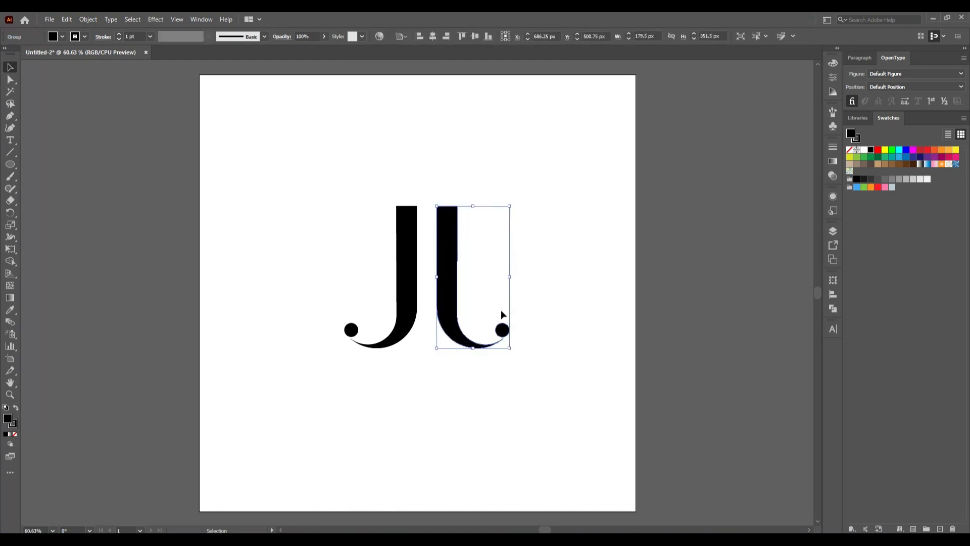
left_click(535, 310)
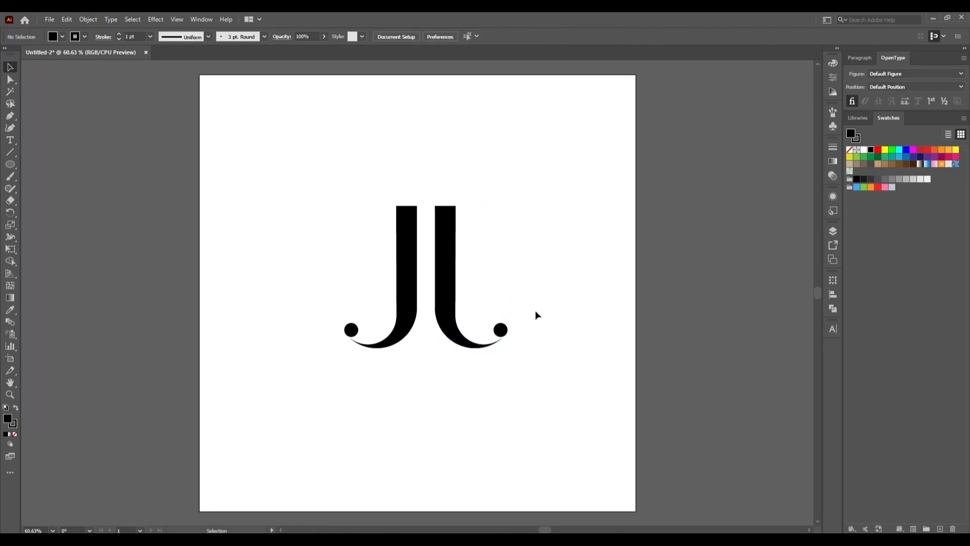
left_click(450, 293)
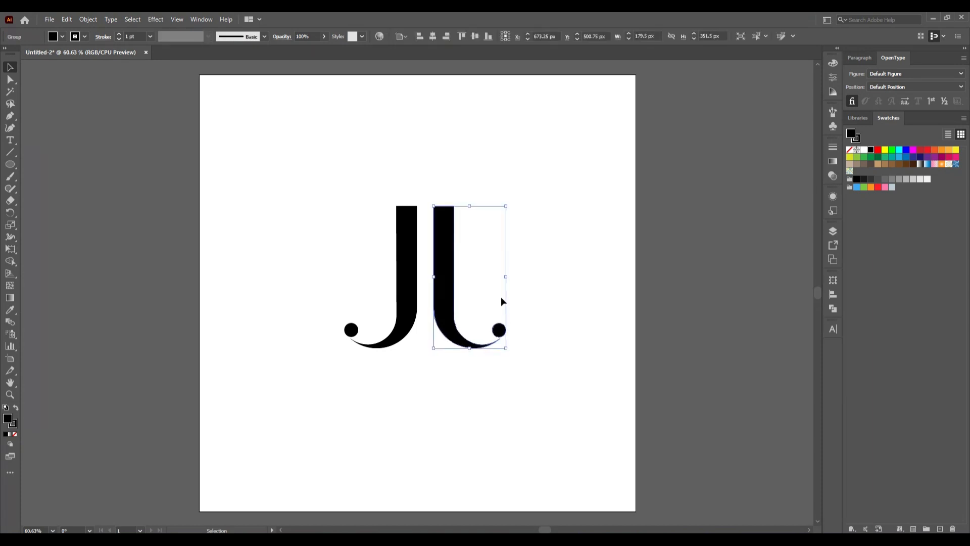
left_click(501, 298)
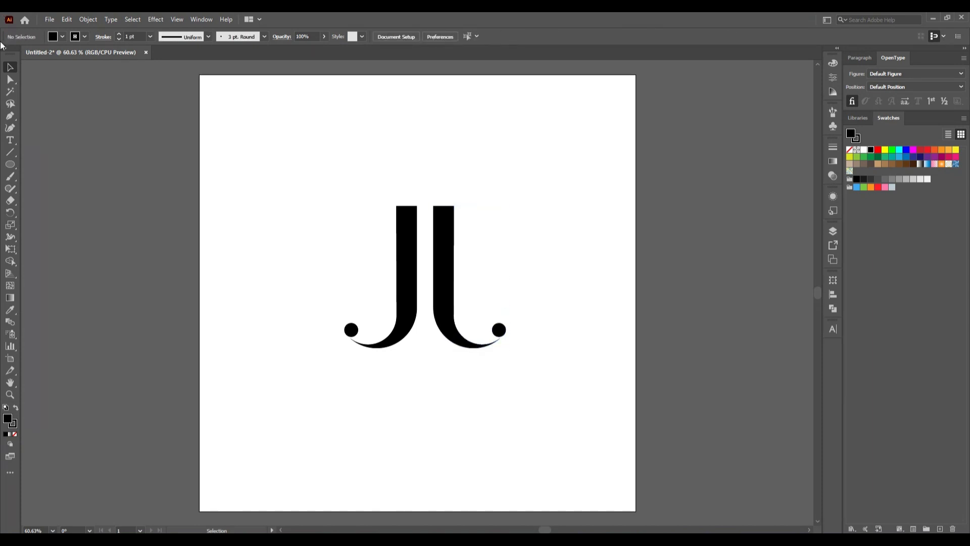
Draw a horizontal line about 187 px long with no fill across the middle of both stems
left_click(13, 151)
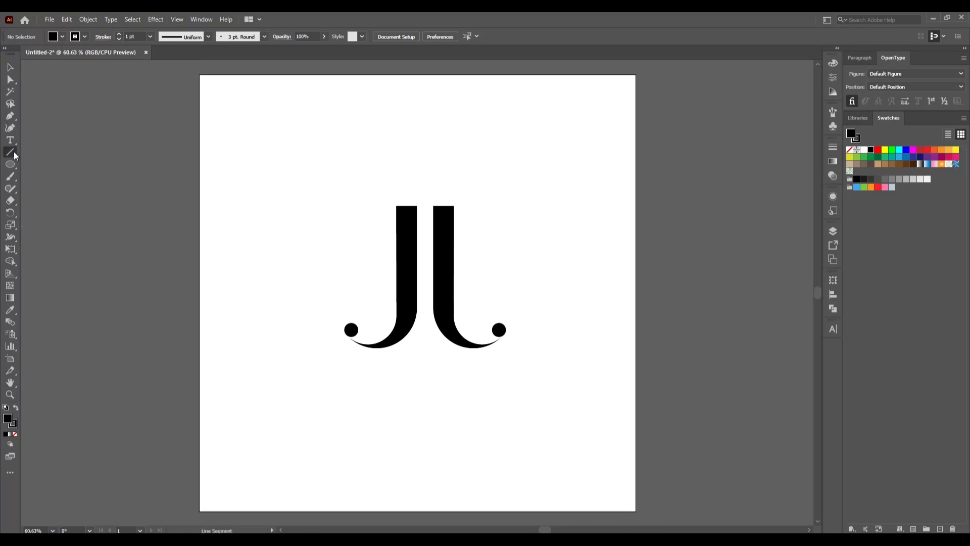
left_click(63, 36)
left_click(7, 63)
left_click_drag(384, 277, 453, 289)
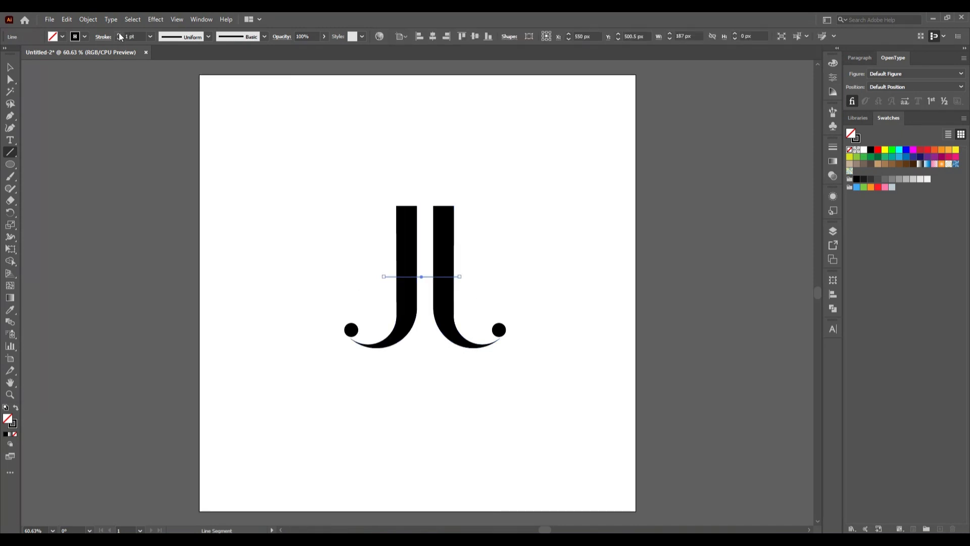
Set the crossbar line's stroke weight to 20 pt
left_click(119, 34)
left_click(119, 34)
left_click(119, 34)
left_click(119, 34)
left_click(119, 34)
left_click(119, 34)
left_click(120, 34)
left_click(119, 34)
left_click(119, 33)
left_click(119, 34)
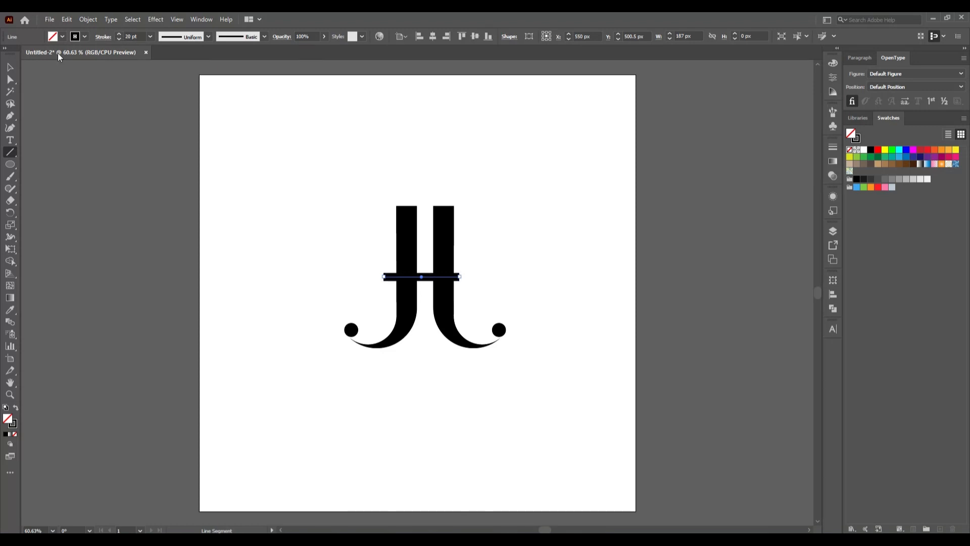
Shorten the crossbar from both ends to about 142 px so it stops at the stems' outer edges
left_click(10, 67)
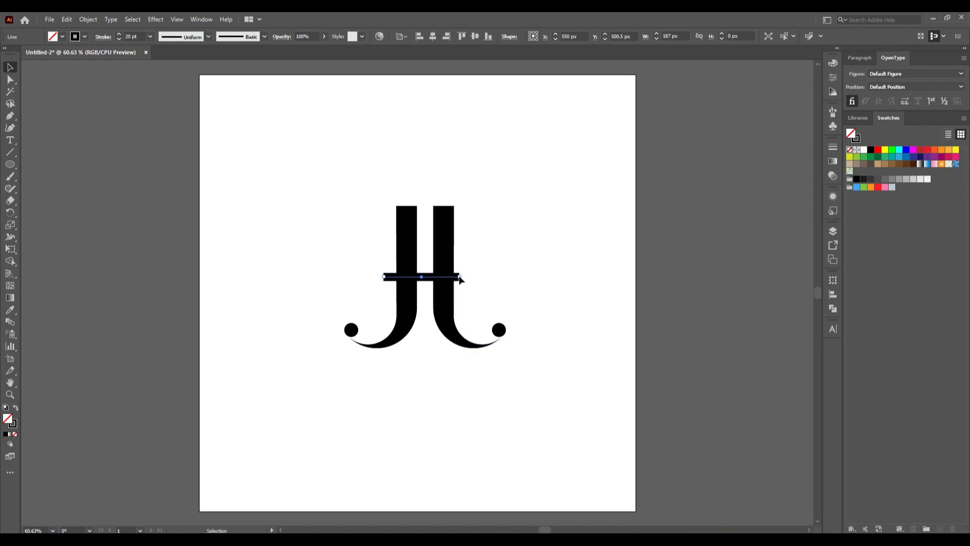
left_click_drag(459, 276, 455, 279)
left_click_drag(390, 278, 396, 277)
left_click(510, 293)
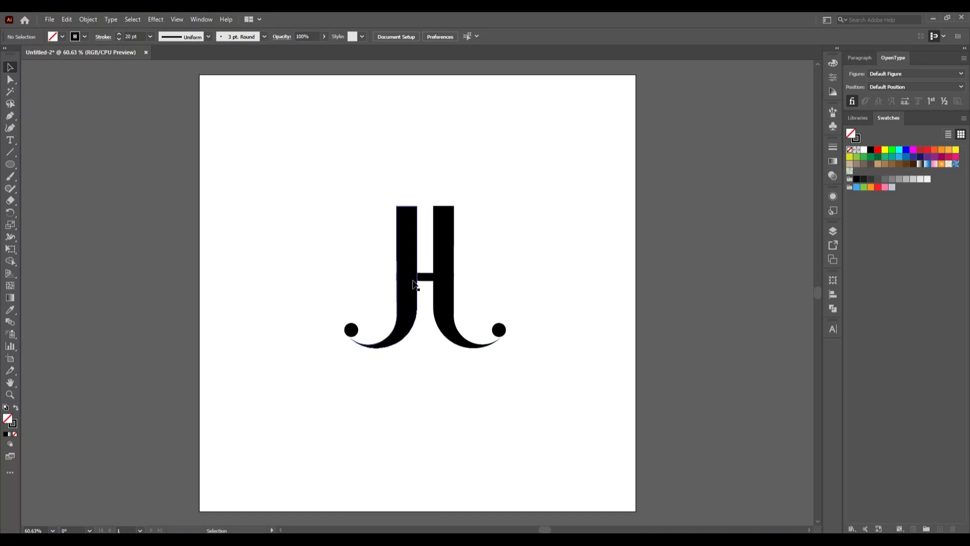
Pull the crossbar's right end slightly inside the stem's edge and thicken its stroke to 25 pt
left_click(432, 277)
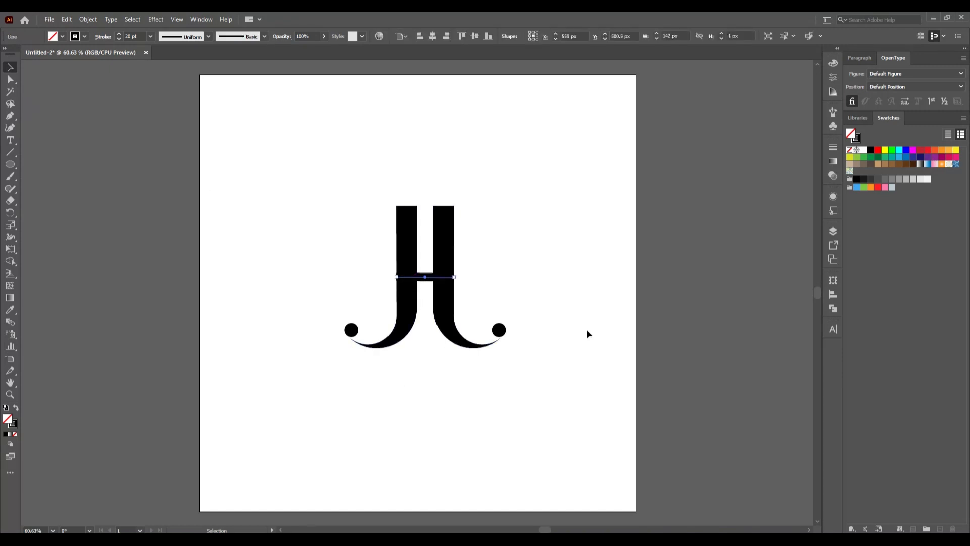
left_click(529, 253)
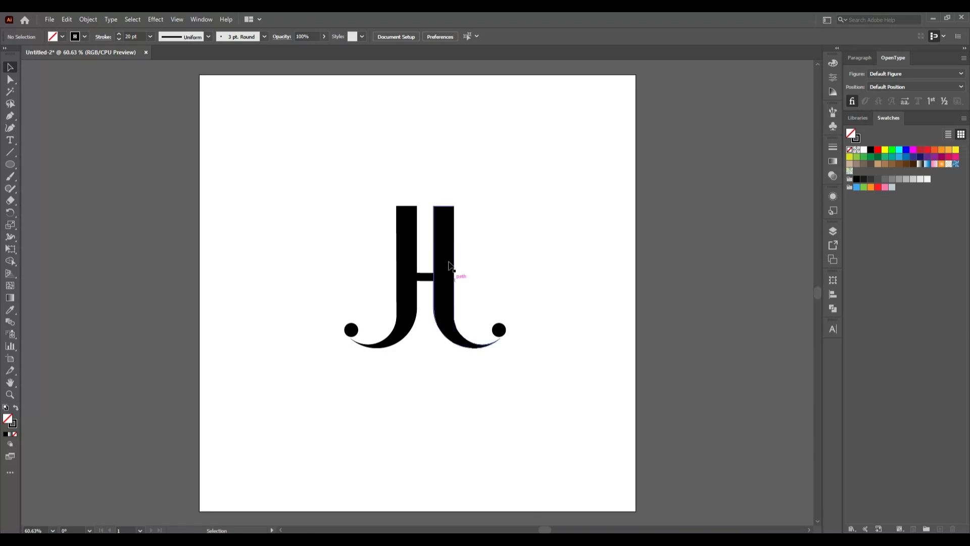
left_click(449, 284)
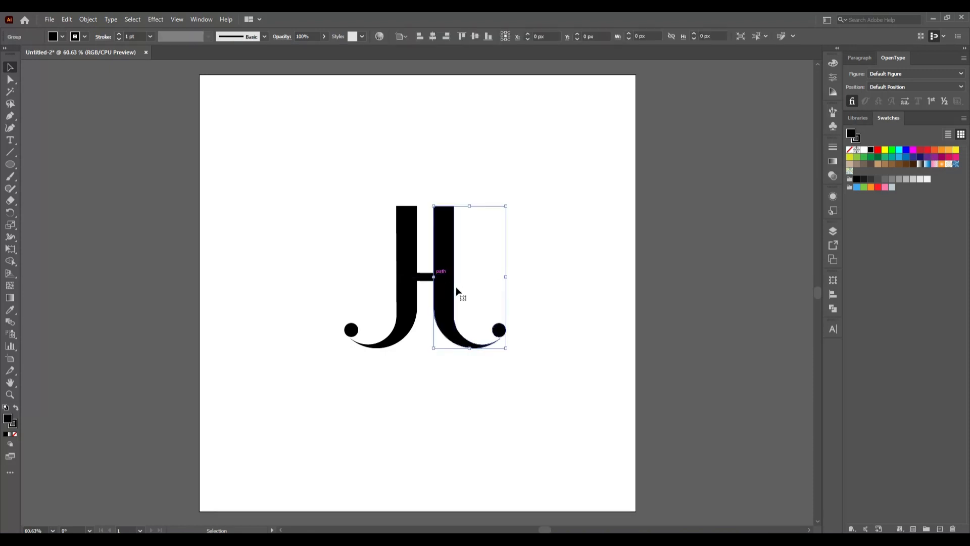
left_click(546, 267)
left_click(428, 278)
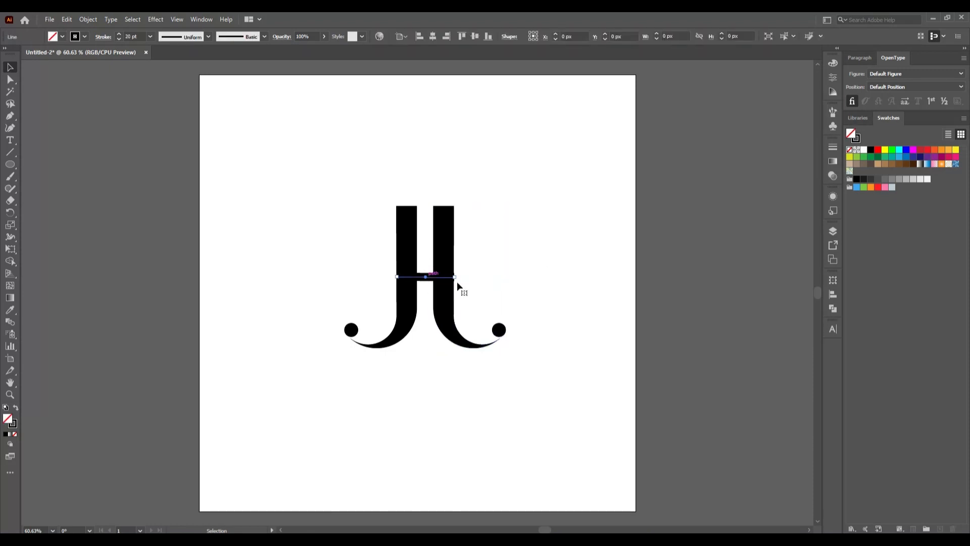
left_click_drag(455, 276, 452, 278)
left_click(336, 309)
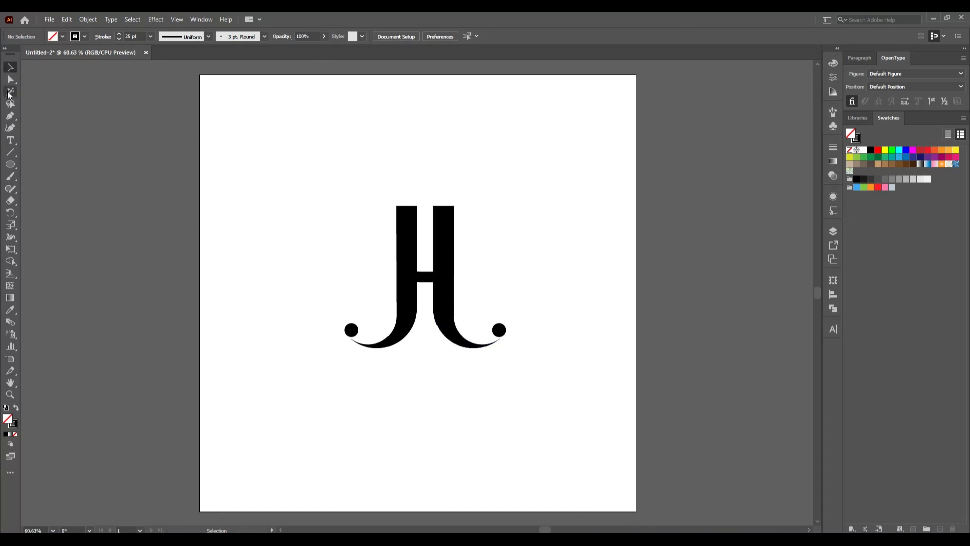
Remove the stroke from the mirrored J's path, keeping its black fill
key("a")
left_click(443, 218)
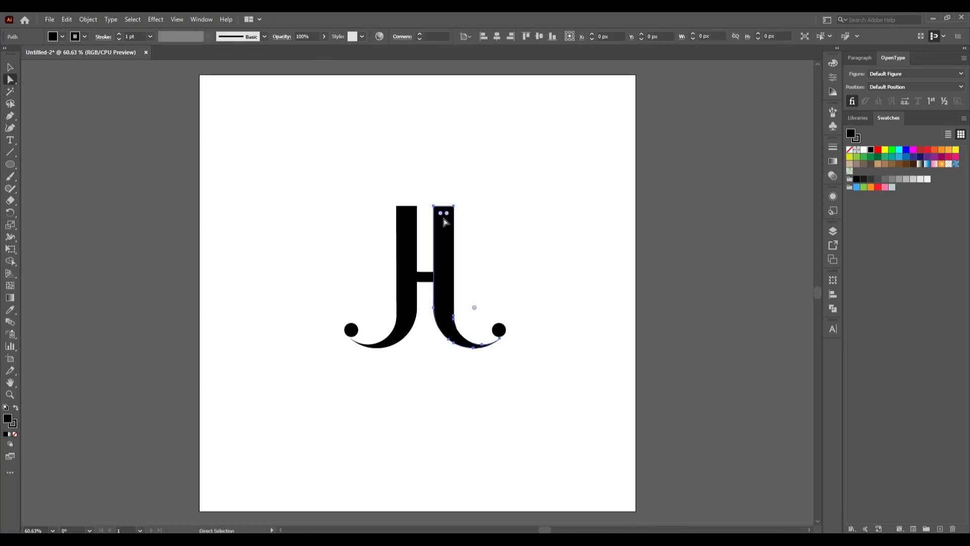
left_click(84, 36)
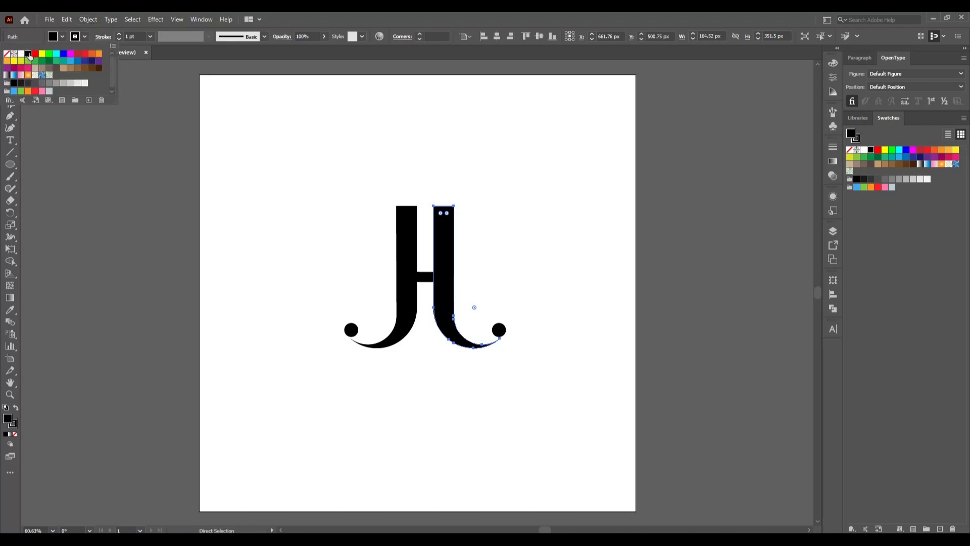
left_click(7, 53)
left_click(233, 231)
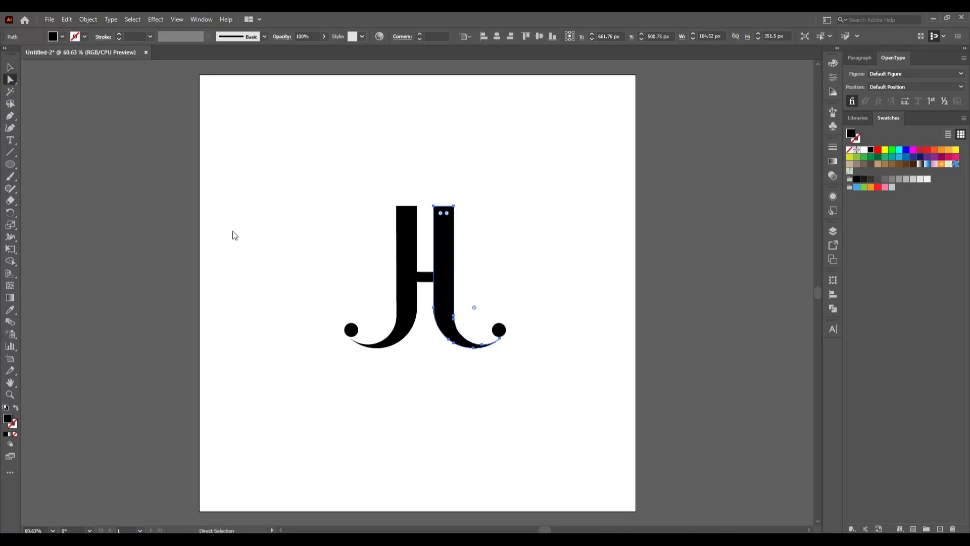
left_click(268, 235)
Raise the two top anchor points of the right stem until the shape is about 430 px tall
left_click_drag(428, 194, 461, 213)
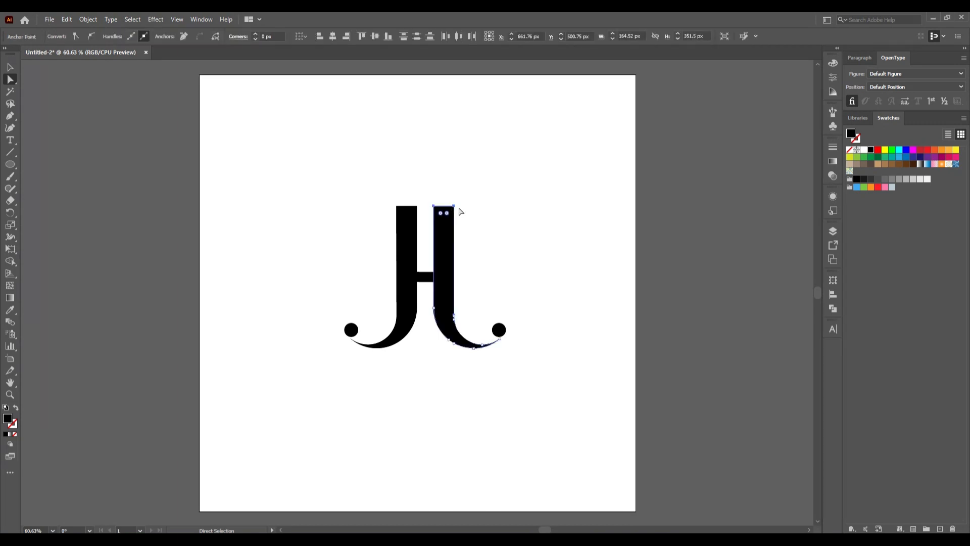
key("shift+Up")
key("shift+Up")
key("shift+Up")
key("shift+Up")
key("shift+Up")
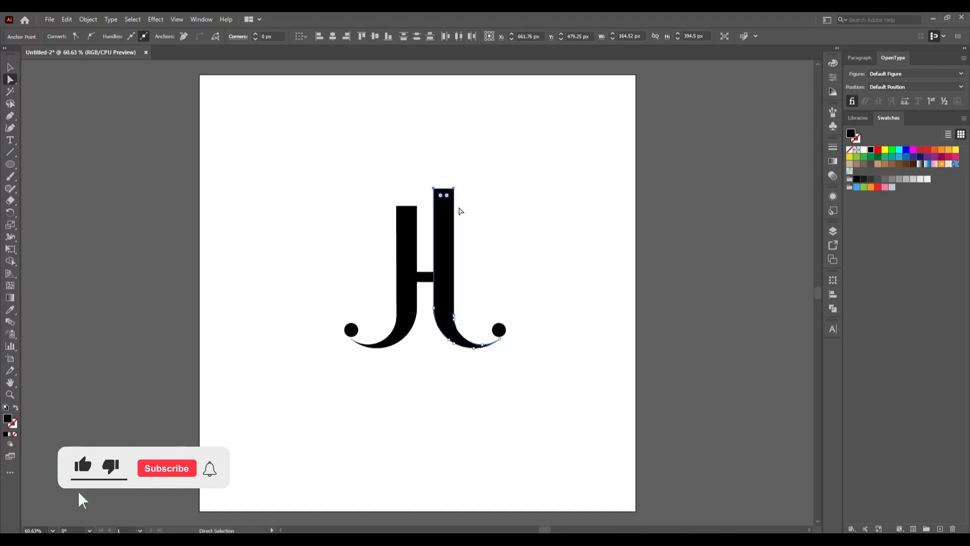
key("shift+Up")
key("shift+Up")
key("shift+Up")
key("shift+Up")
key("shift+Up")
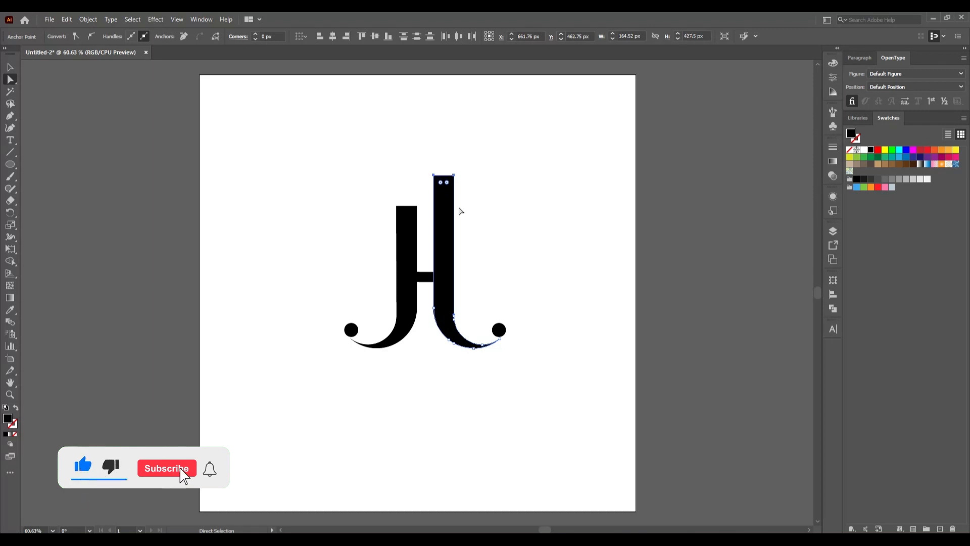
key("Up")
key("Up")
key("Up")
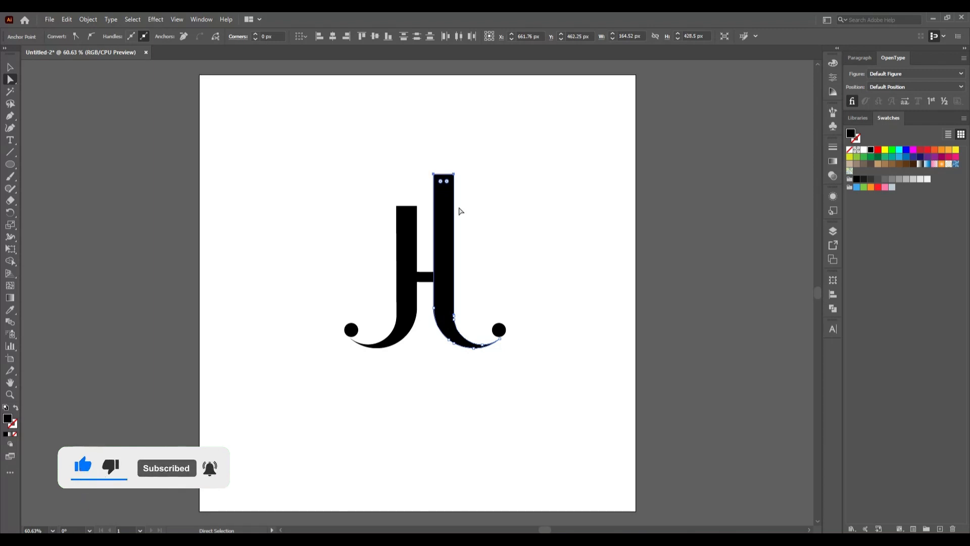
left_click(509, 257)
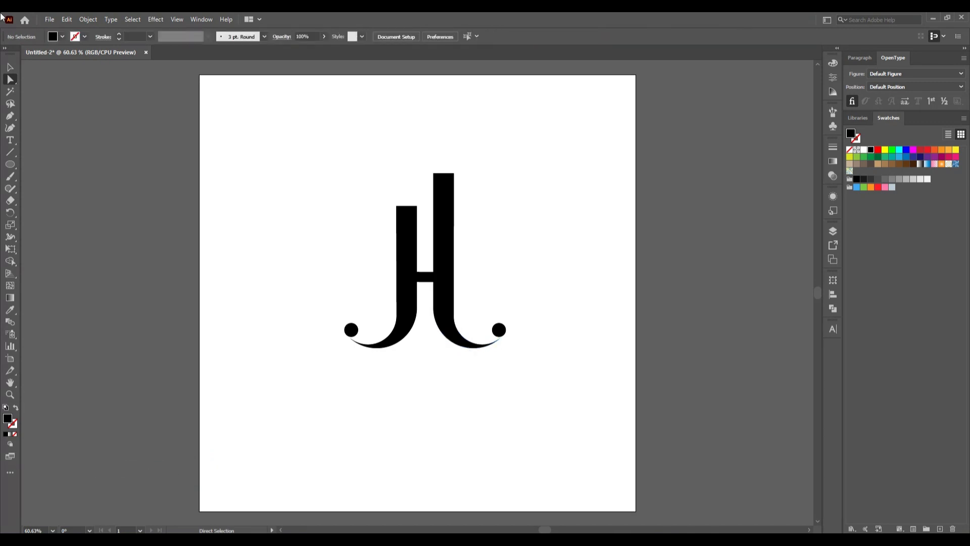
Draw a horizontal line about 105 px long across the upper part of the taller stem with a black 25 pt stroke
left_click(8, 152)
left_click_drag(424, 190, 466, 194)
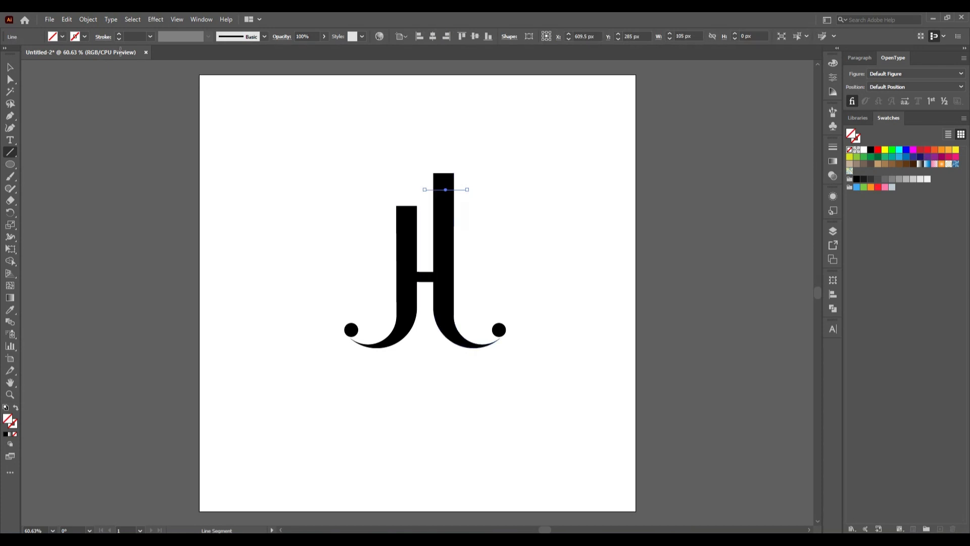
left_click(118, 34)
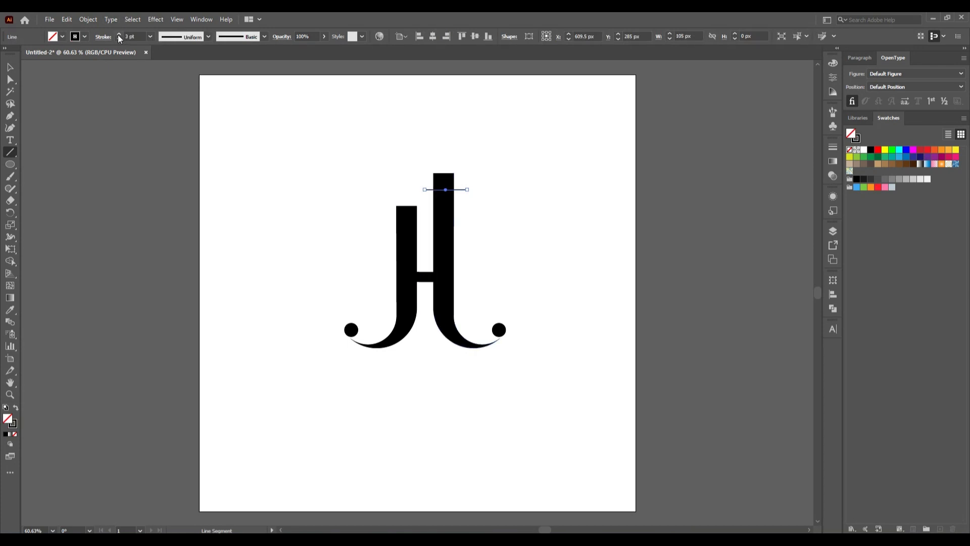
left_click(118, 35)
left_click(118, 34)
left_click(118, 34)
left_click(118, 34)
left_click(118, 39)
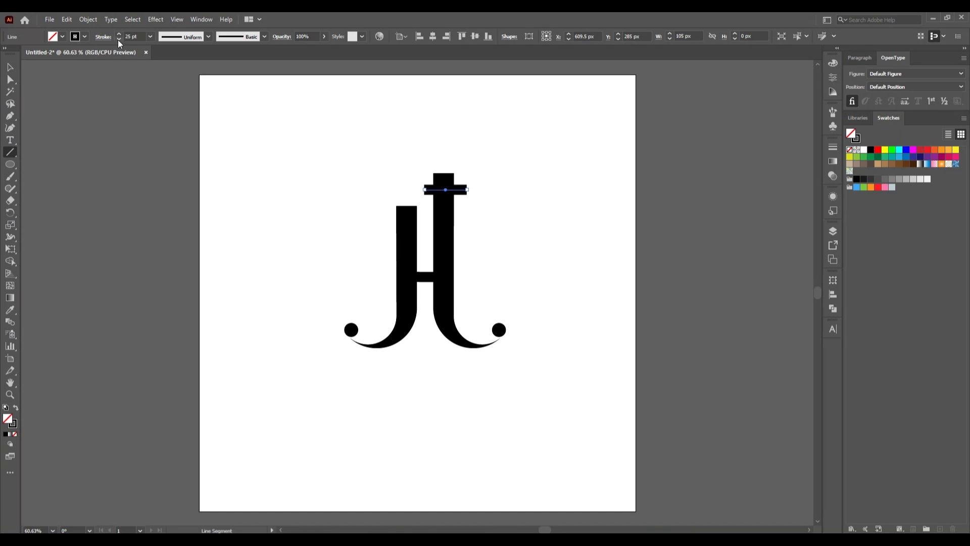
left_click(13, 70)
left_click(157, 195)
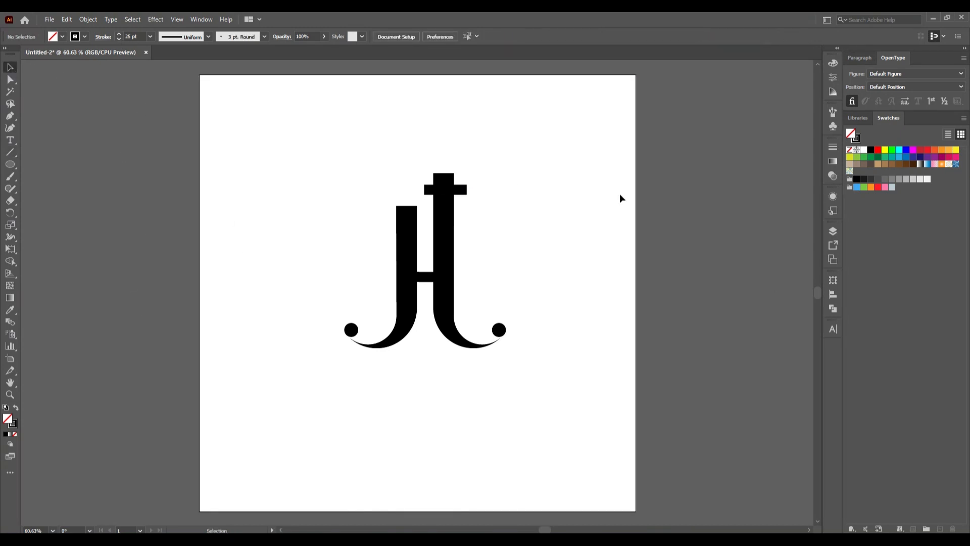
Center the upper crossbar on the taller stem at X 603.5 px and lower it slightly
left_click(466, 192)
key("Left")
key("Left")
key("Left")
key("Left")
key("Left")
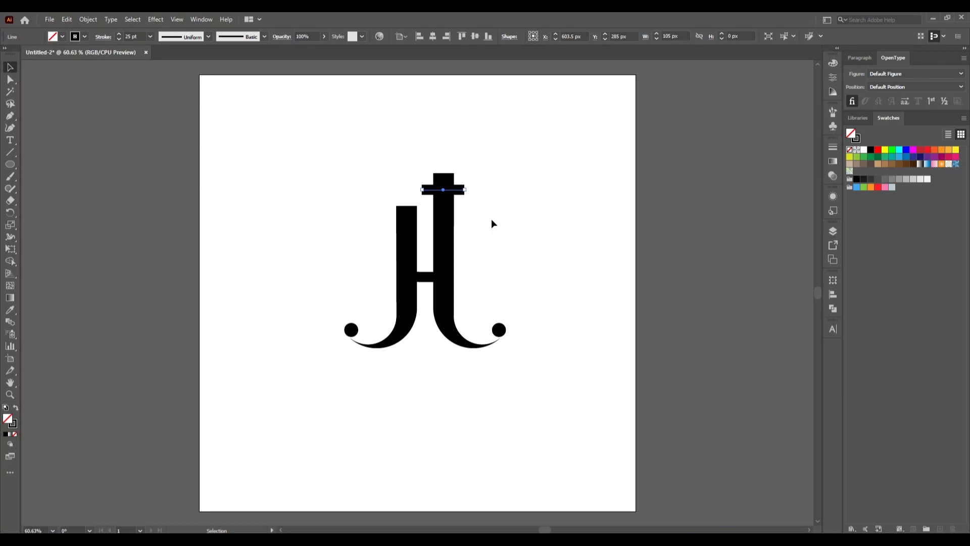
left_click(492, 220)
left_click(467, 202)
key("shift+Down")
key("shift+Down")
left_click(489, 217)
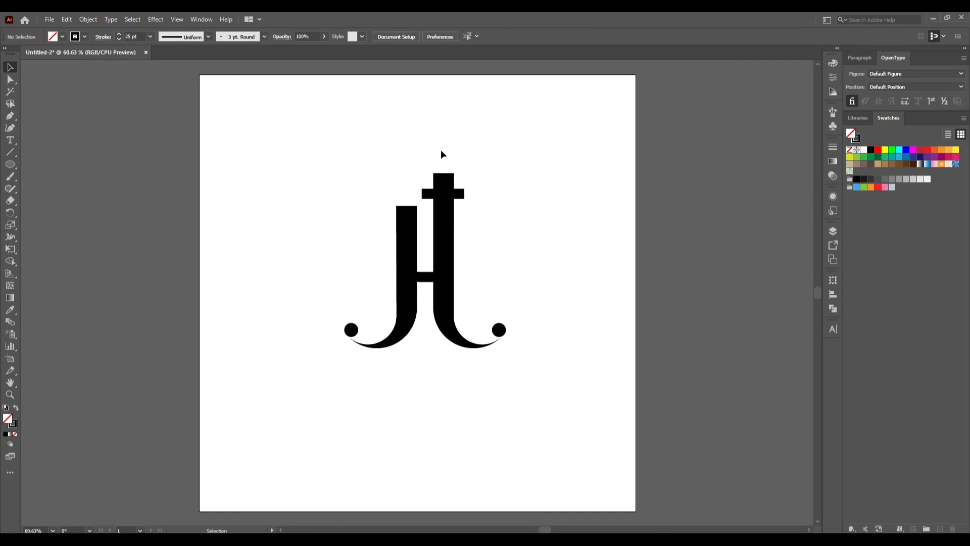
Raise the outer top anchor point of the taller stem to Y 224 px to slant the stem's top edge
left_click(10, 82)
left_click(453, 174)
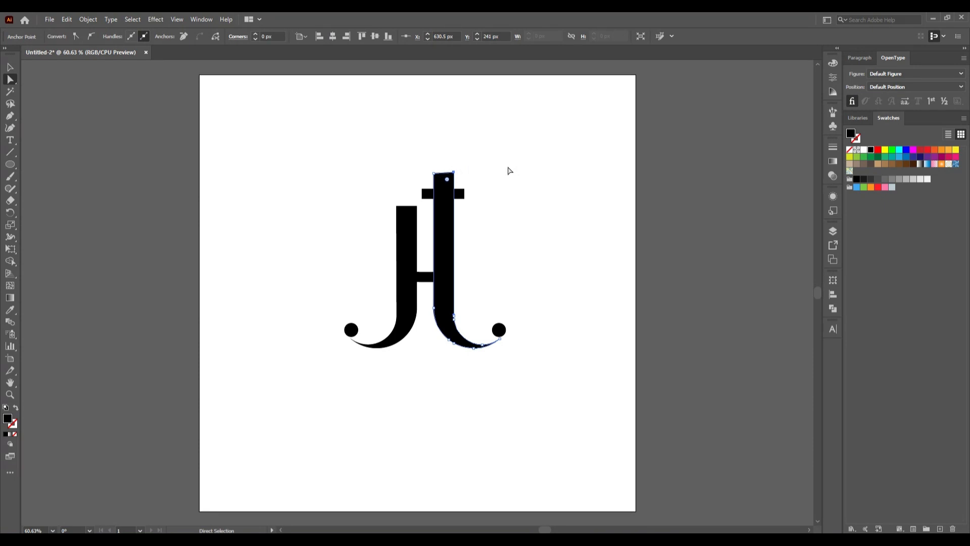
key("Up")
key("Up")
key("Up")
key("Up")
key("Up")
key("Up")
key("Up")
key("Up")
key("Up")
key("Up")
key("Up")
key("Up")
left_click(509, 171)
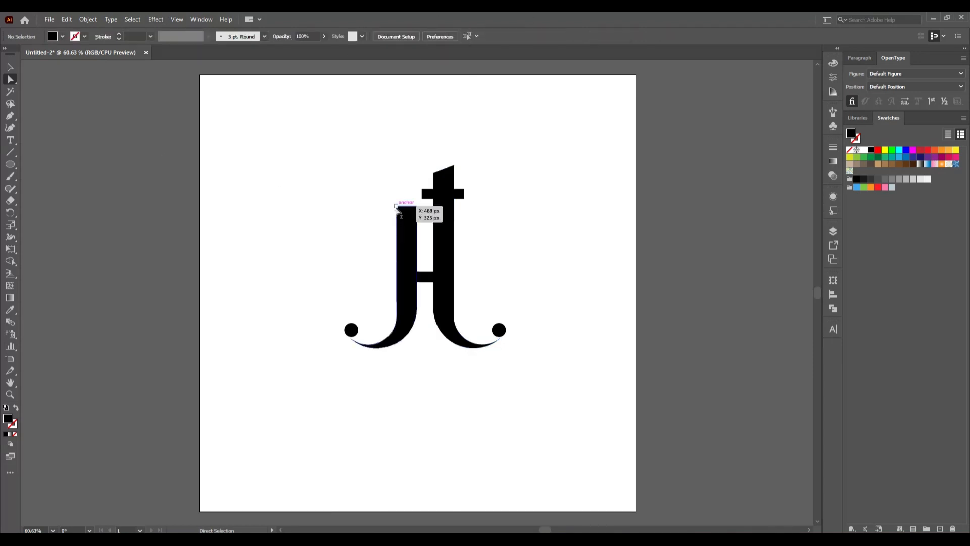
Remove the stroke from the shorter J's path, keeping its black fill
left_click(403, 242)
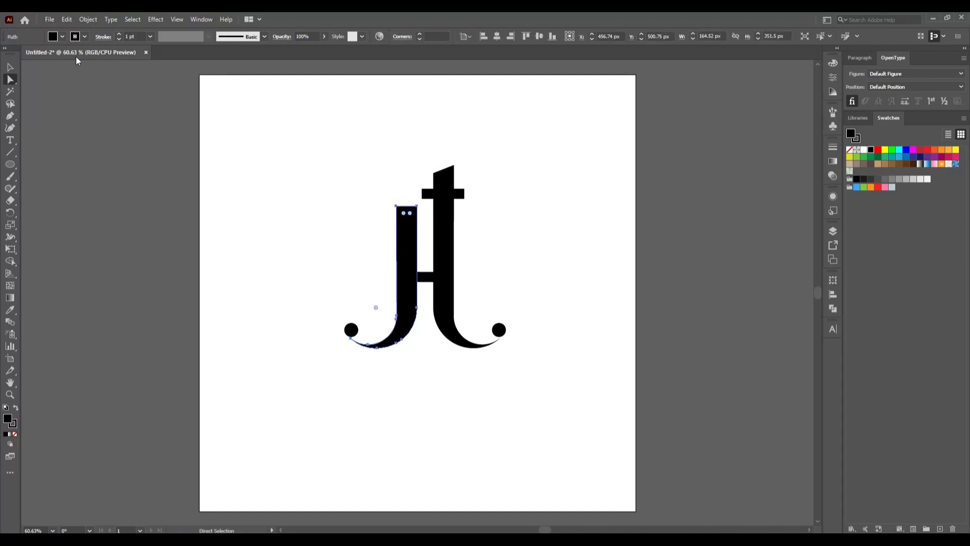
left_click(85, 36)
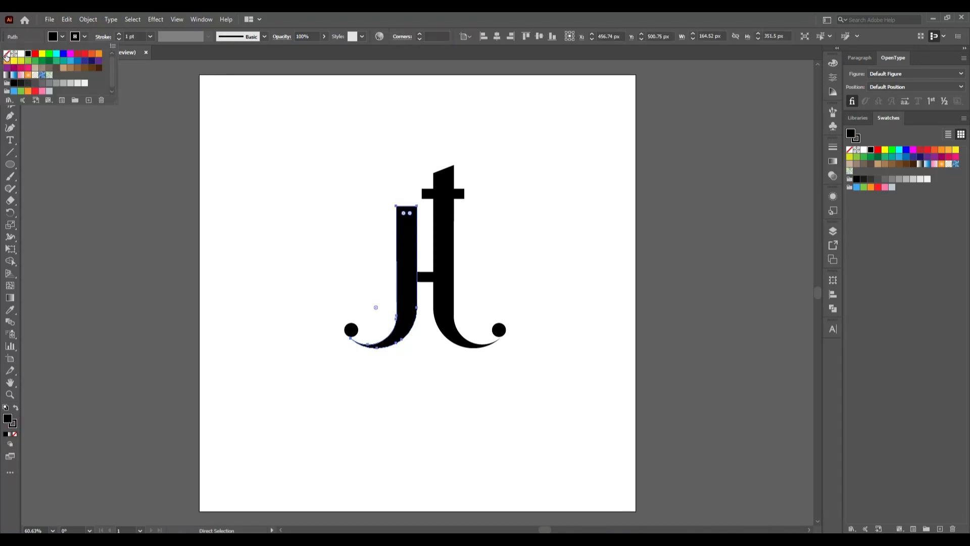
left_click(7, 53)
left_click(123, 256)
left_click(223, 262)
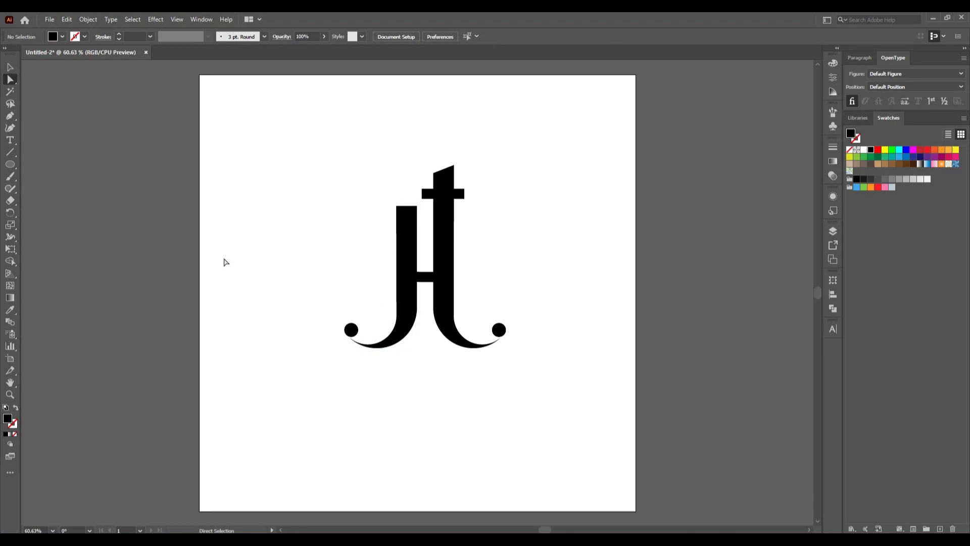
Lower the outer top anchor point of the shorter stem to slant its top edge like the taller stem's
left_click(397, 207)
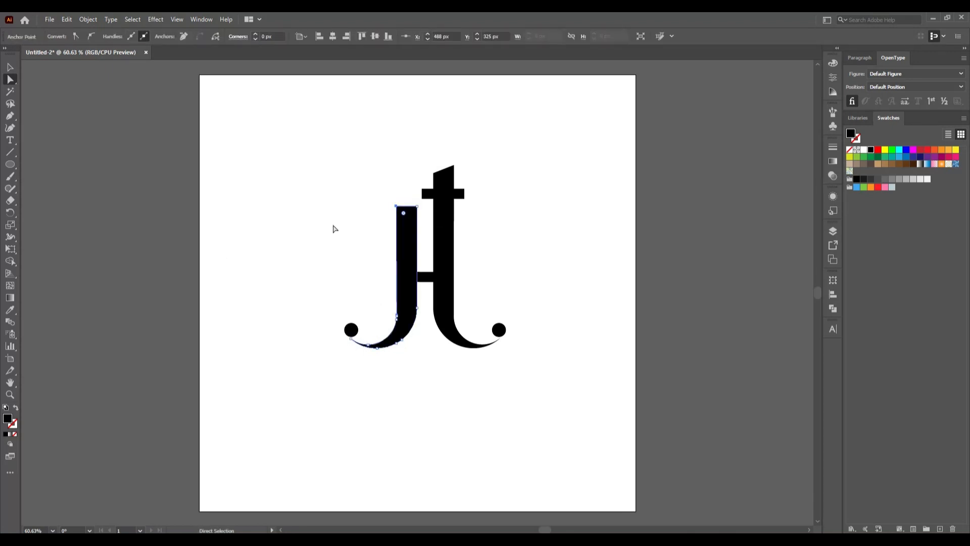
key("Down")
key("Down")
key("Down")
key("Down")
key("Down")
key("Down")
key("Down")
key("Down")
key("Down")
key("Down")
key("Down")
key("Down")
left_click(331, 227)
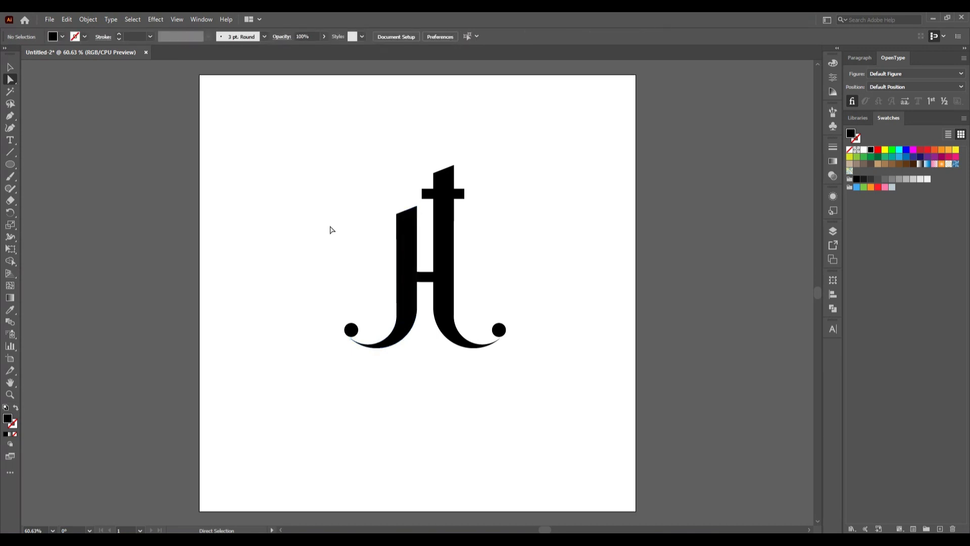
Ungroup the shorter J and its dot, and remove the stroke from the dot
left_click(9, 66)
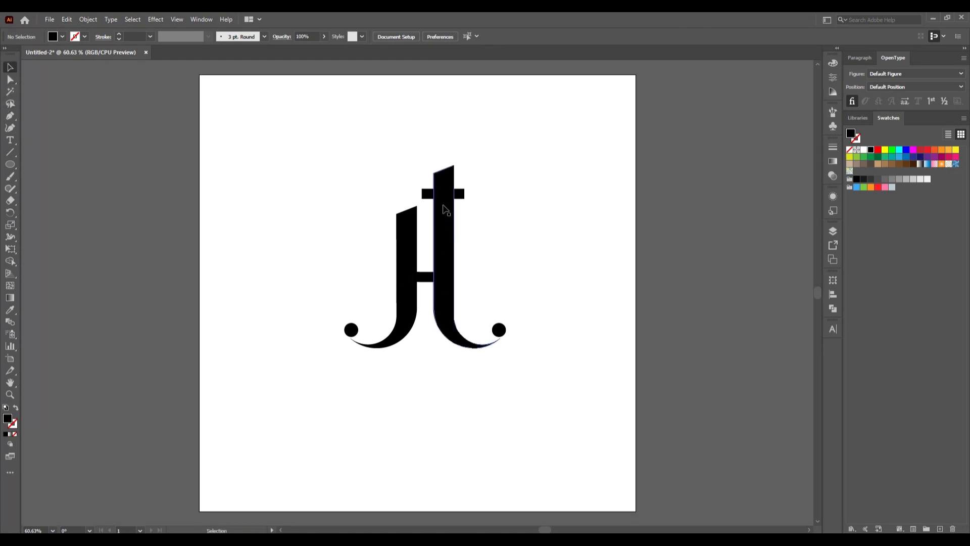
left_click(356, 334)
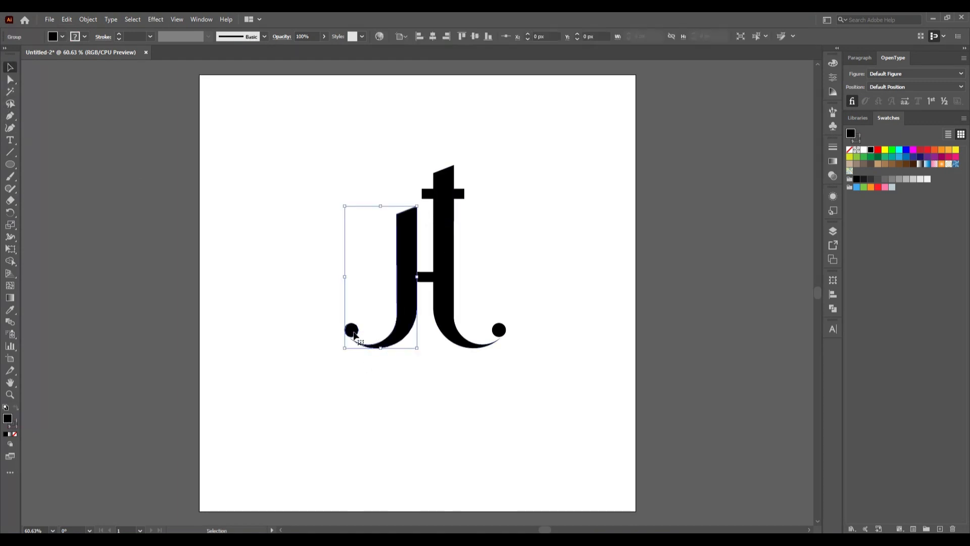
right_click(206, 161)
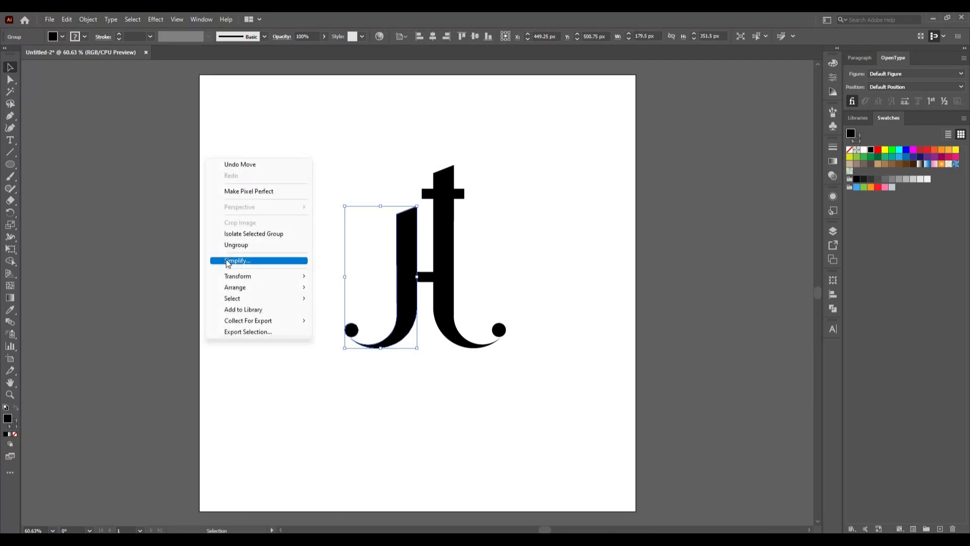
left_click(248, 245)
left_click(238, 215)
left_click(352, 330)
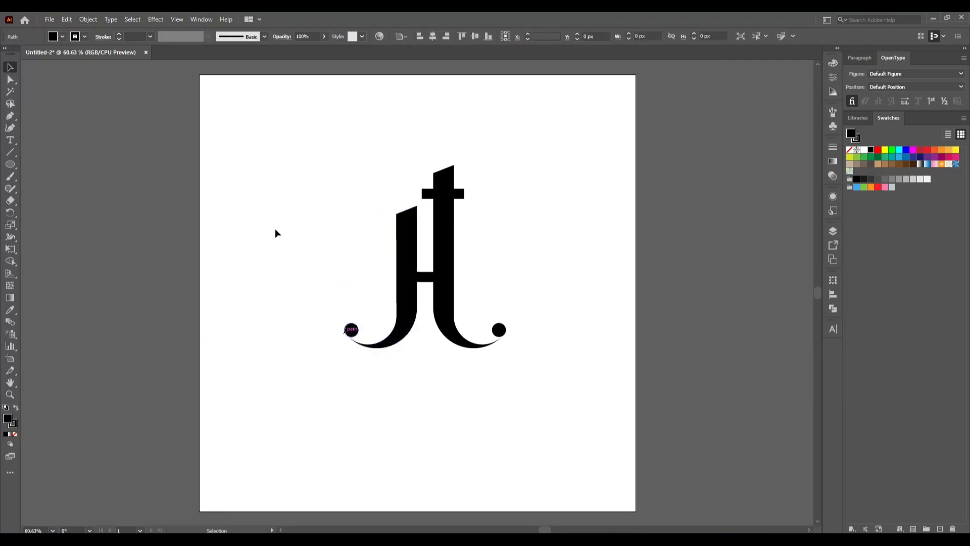
left_click(79, 36)
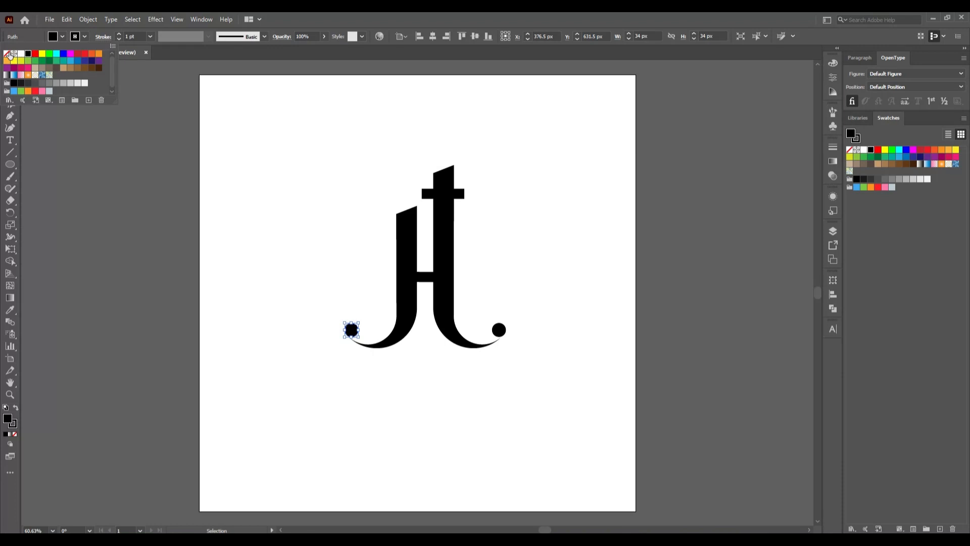
left_click(8, 56)
left_click(314, 248)
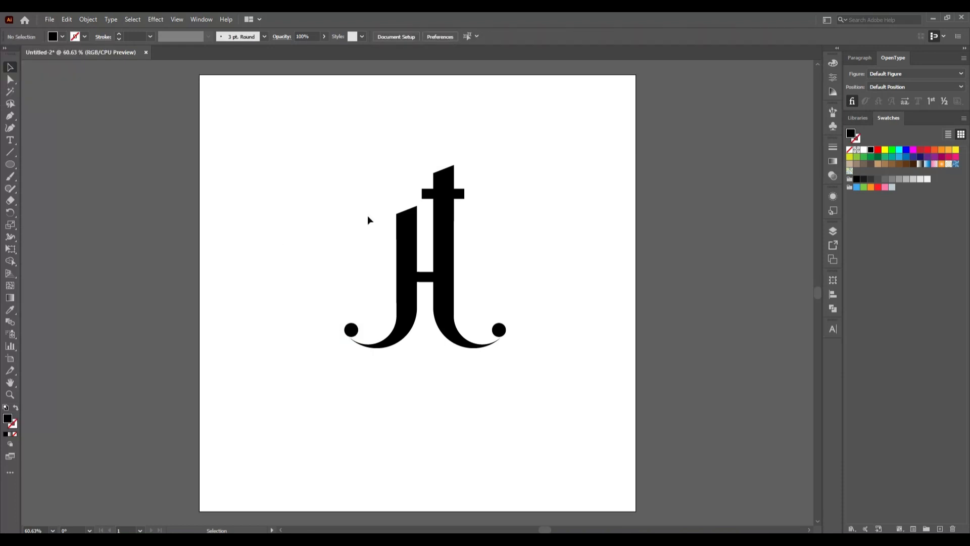
Ungroup the taller mirrored J and its dot, and remove the stroke from that dot
left_click(500, 334)
right_click(503, 339)
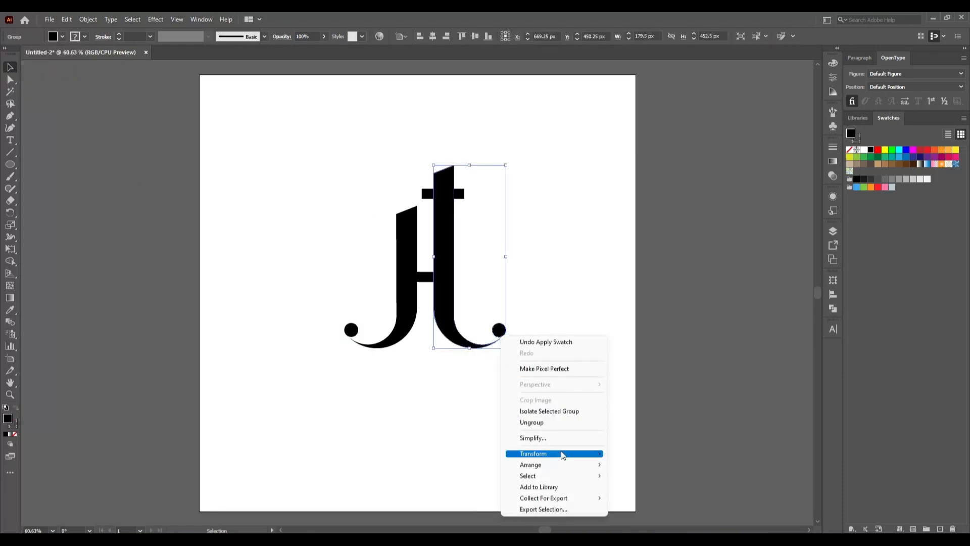
left_click(558, 425)
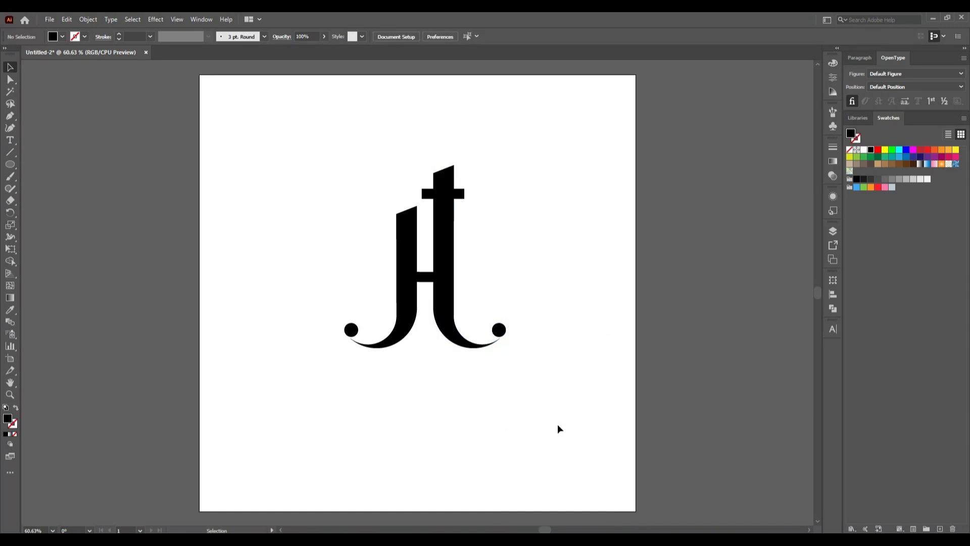
left_click(500, 331)
left_click(80, 38)
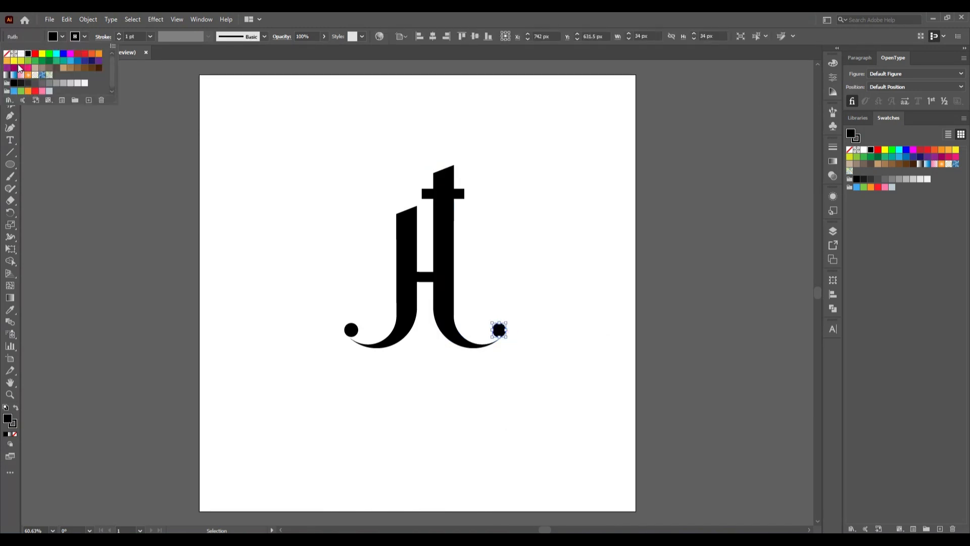
left_click(6, 53)
left_click(231, 256)
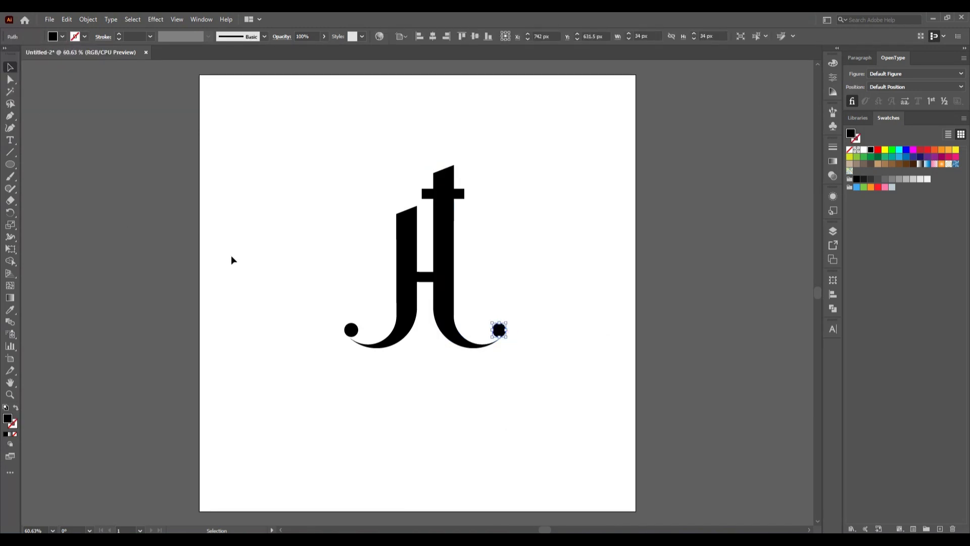
left_click(231, 255)
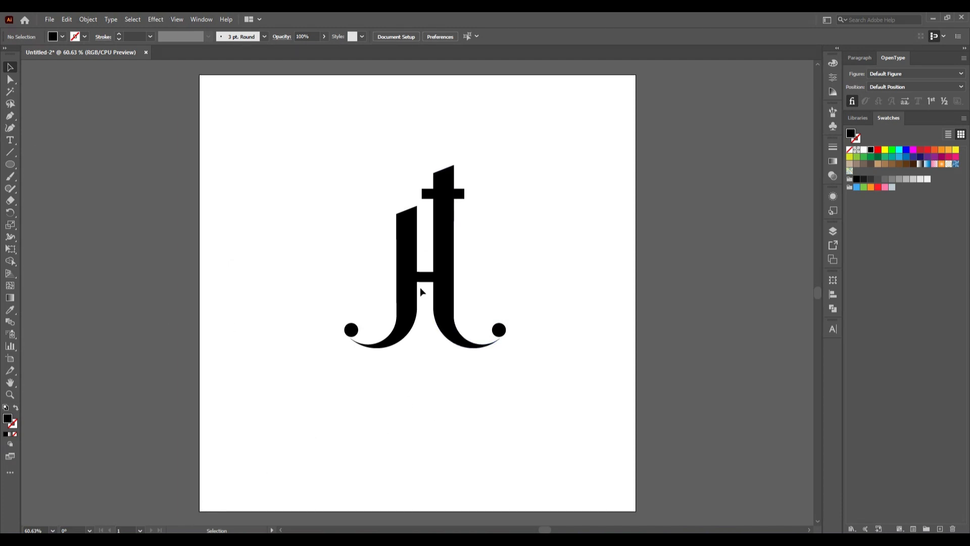
Expand both crossbar lines into filled shapes, with only the Stroke option enabled
left_click(402, 253)
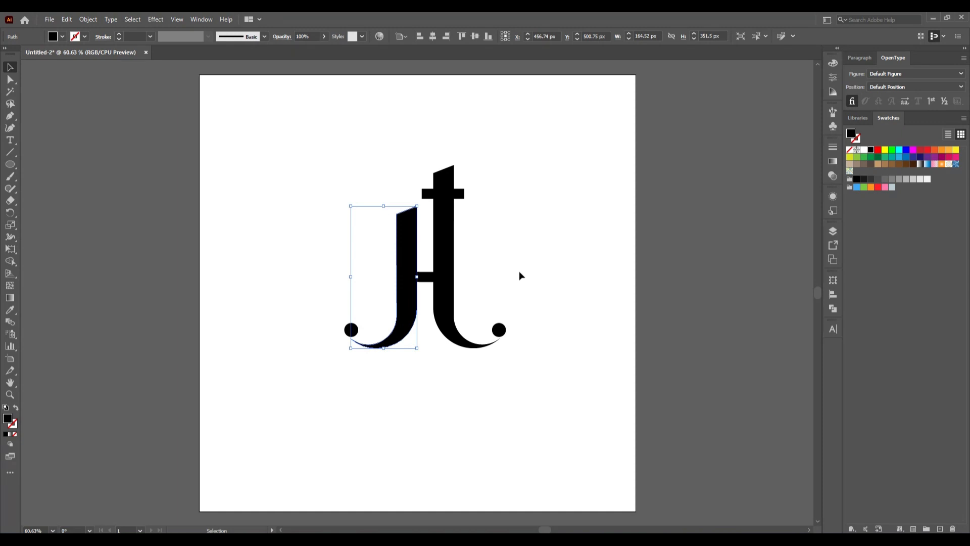
left_click(464, 194)
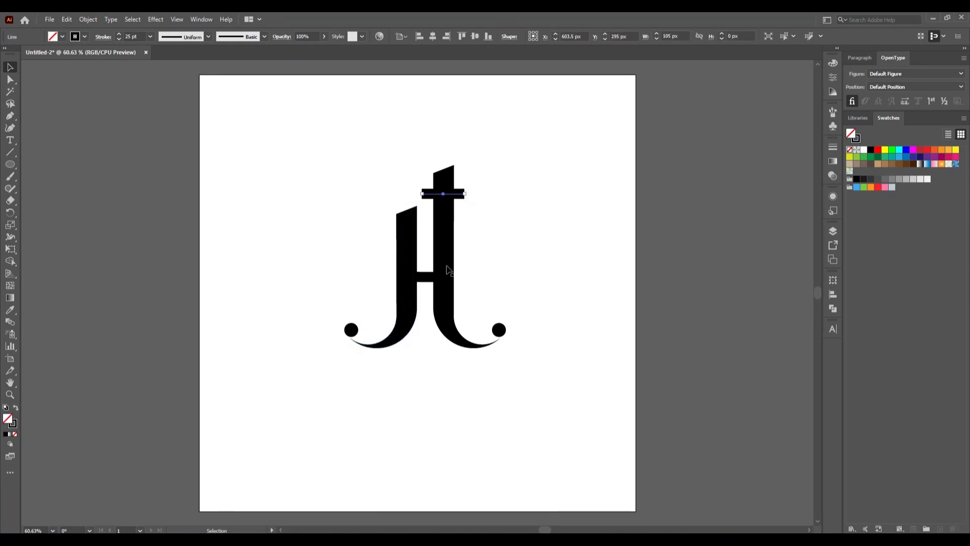
left_click(423, 279, "shift")
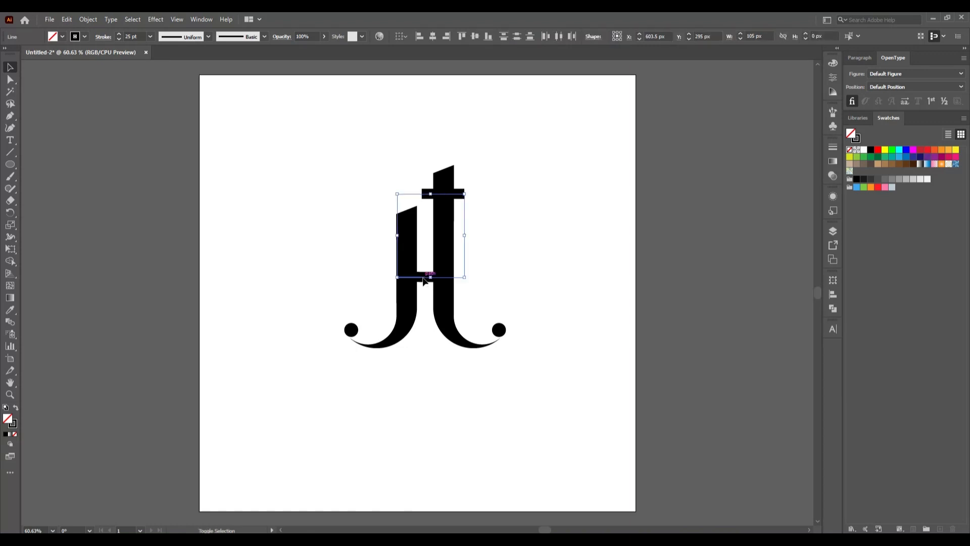
left_click(89, 19)
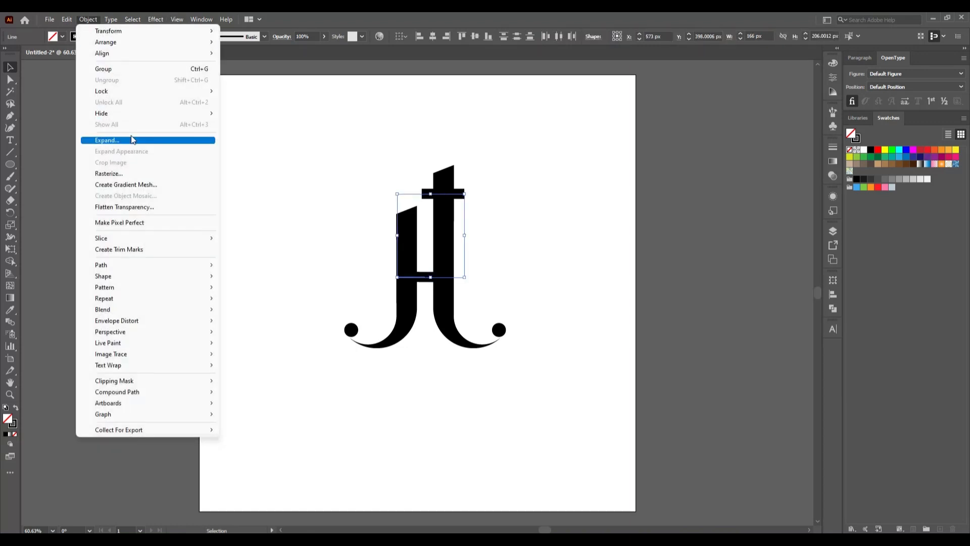
left_click(107, 140)
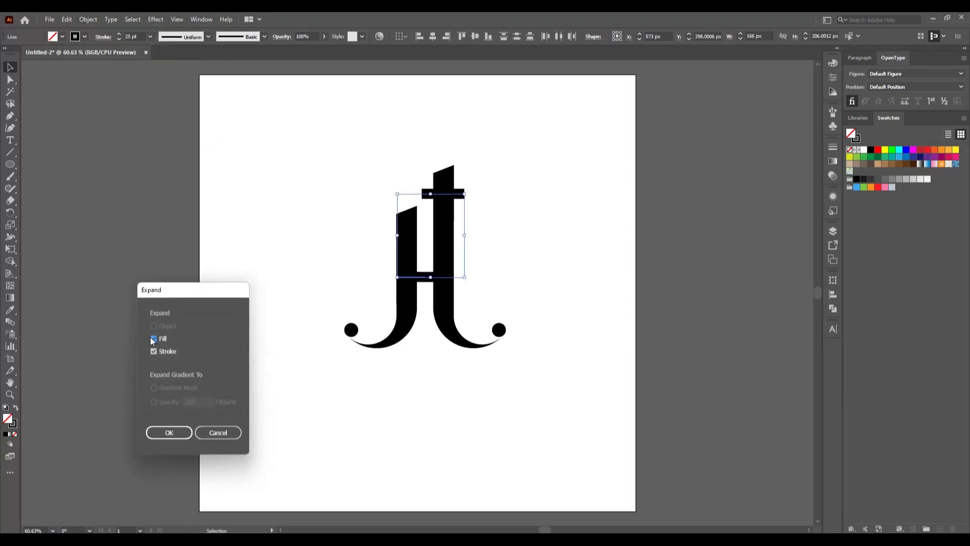
left_click(169, 432)
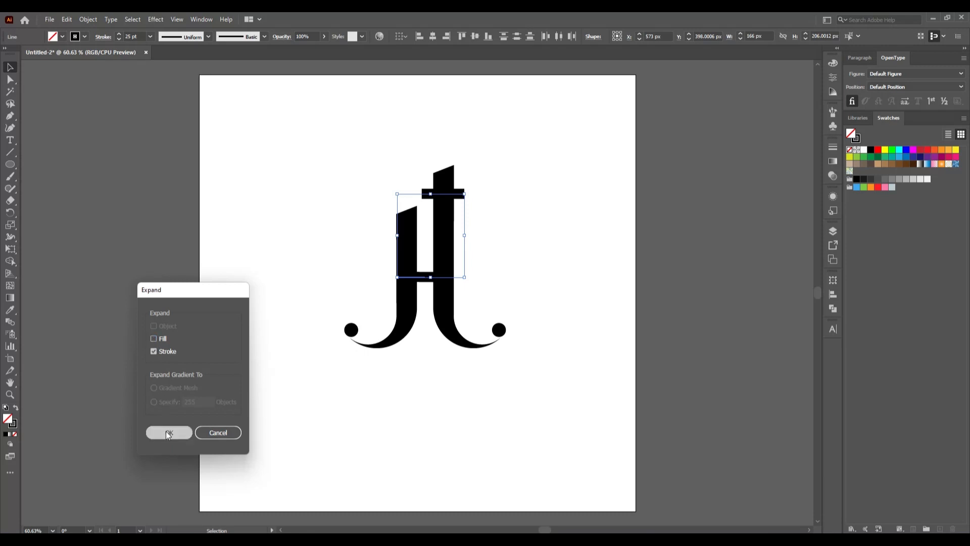
left_click(375, 449)
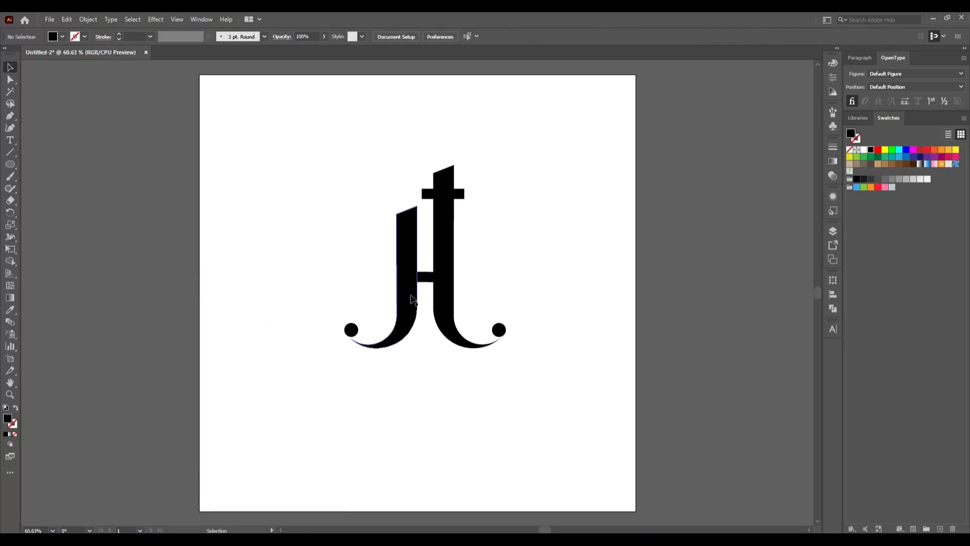
Raise the lower crossbar between the two stems to about Y 474.5 px
left_click(427, 277)
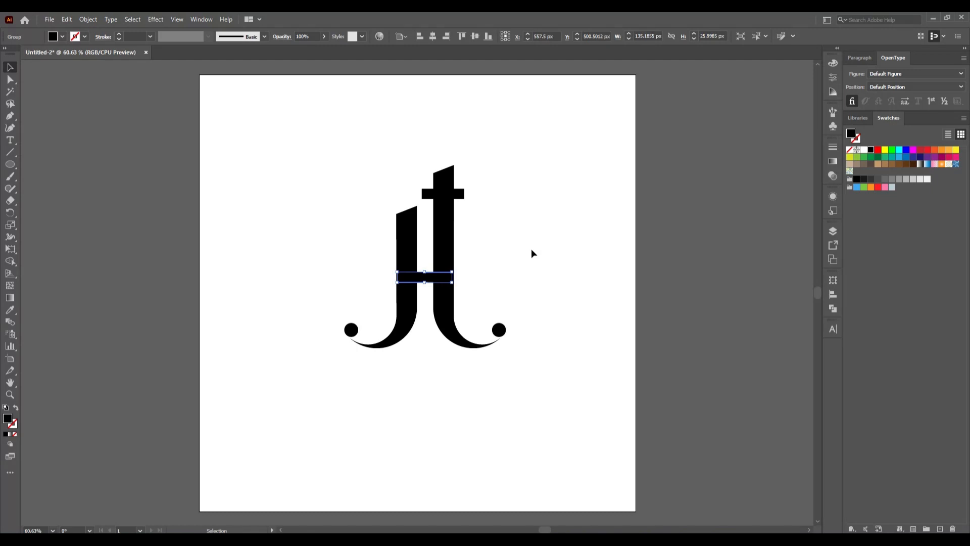
key("Up")
key("Up")
key("Up")
key("Up")
key("Up")
key("Up")
key("Up")
key("Up")
key("Up")
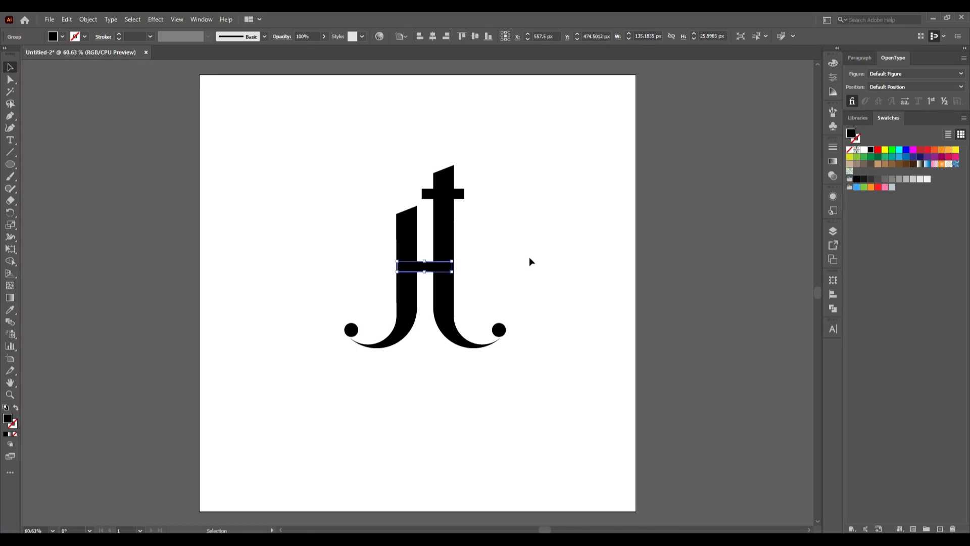
left_click(529, 257)
Merge all parts of the monogram, including stems, dots and crossbars, with Pathfinder Unite
left_click_drag(348, 132, 532, 394)
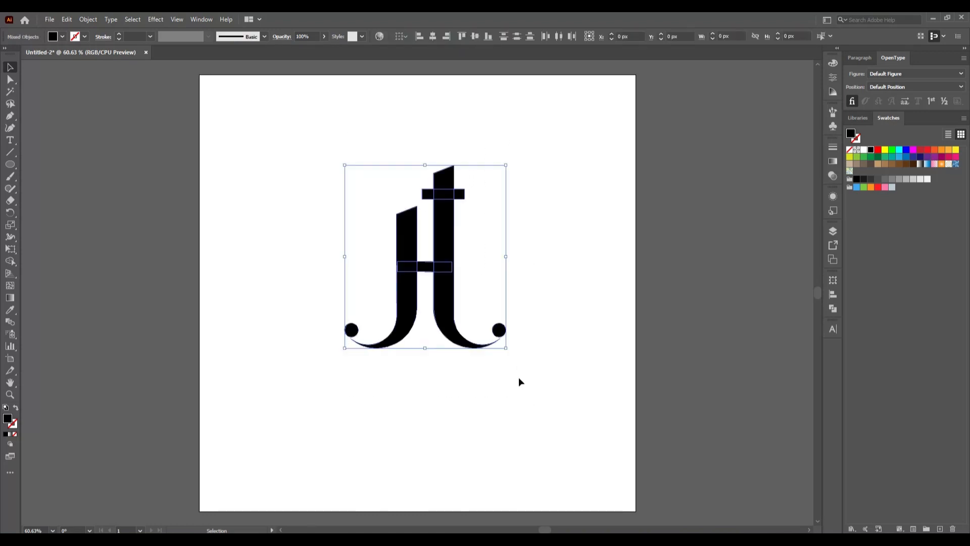
left_click(832, 310)
left_click(720, 309)
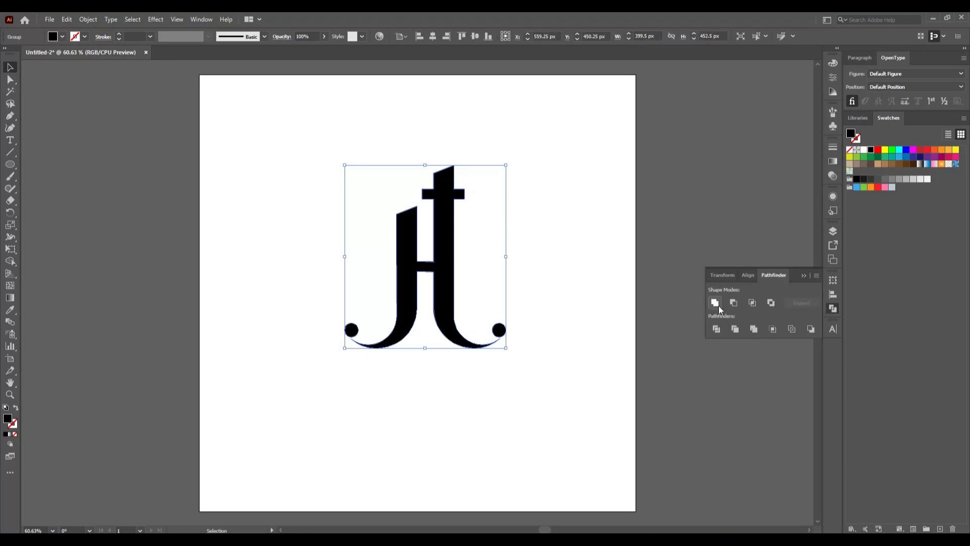
left_click(801, 277)
left_click(660, 323)
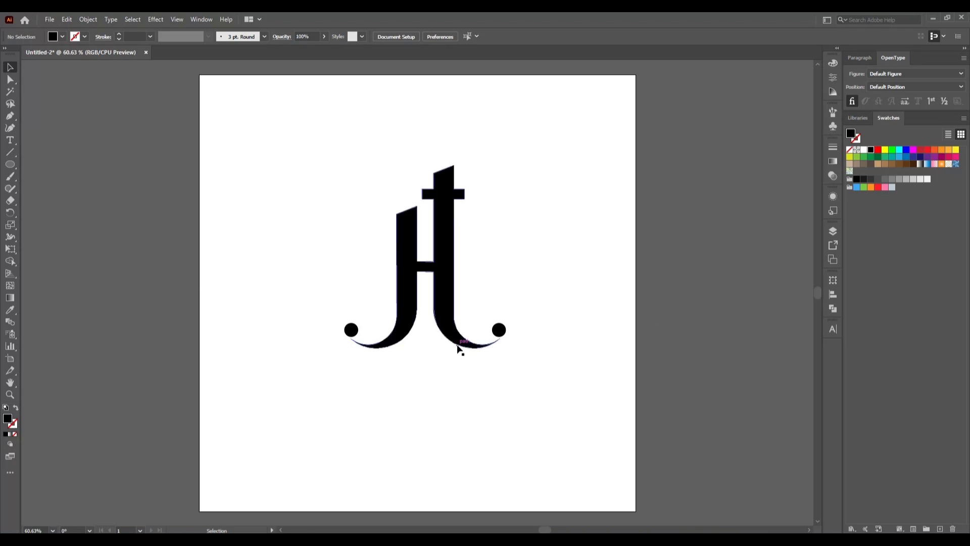
Raise the outer top anchor point of the merged logo's taller stem by about 5 px to steepen the slant
left_click(447, 255)
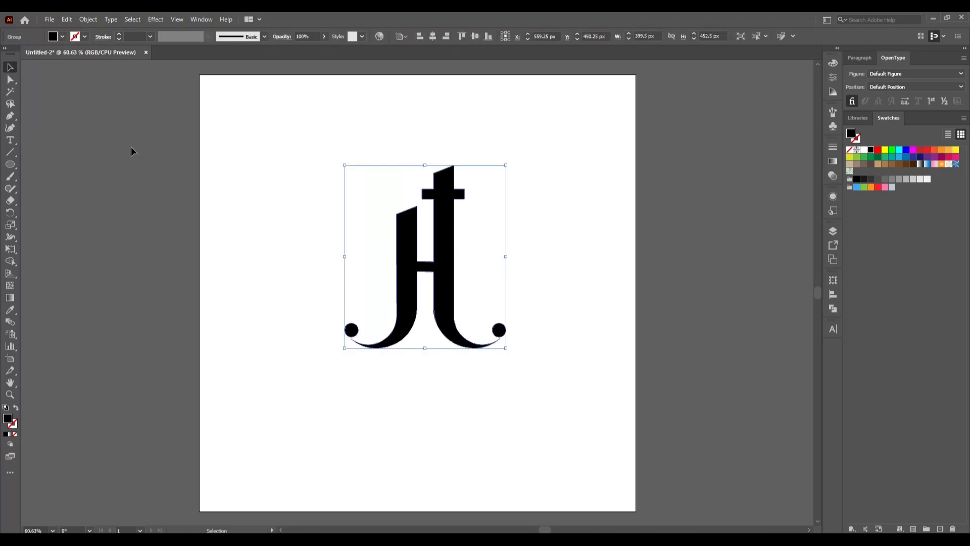
left_click(131, 147)
left_click(9, 80)
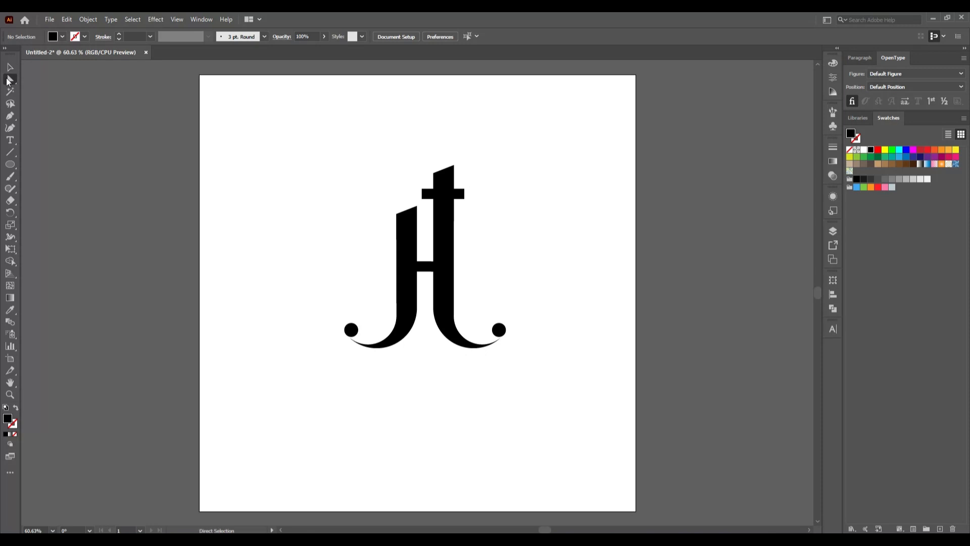
left_click(454, 165)
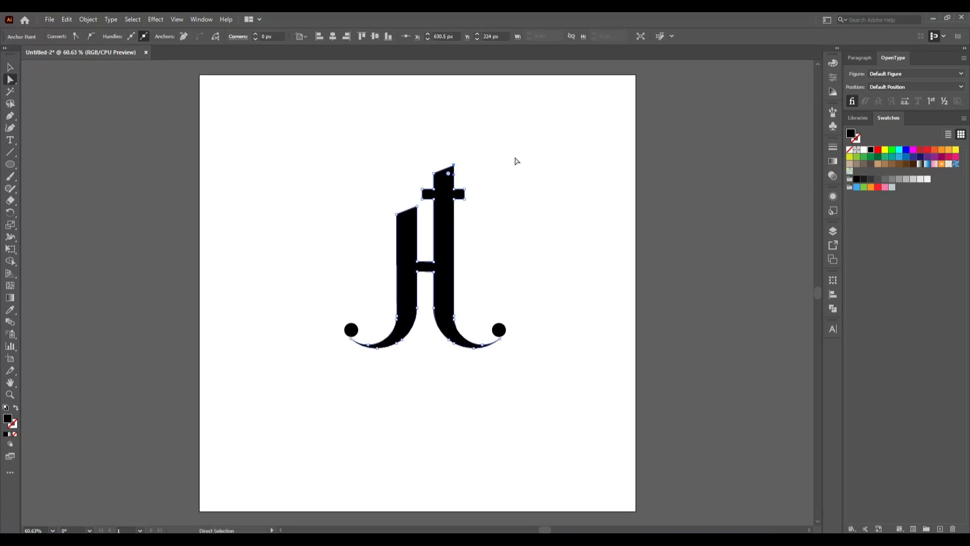
key("Up")
key("Up")
key("Up")
key("Up")
left_click(515, 161)
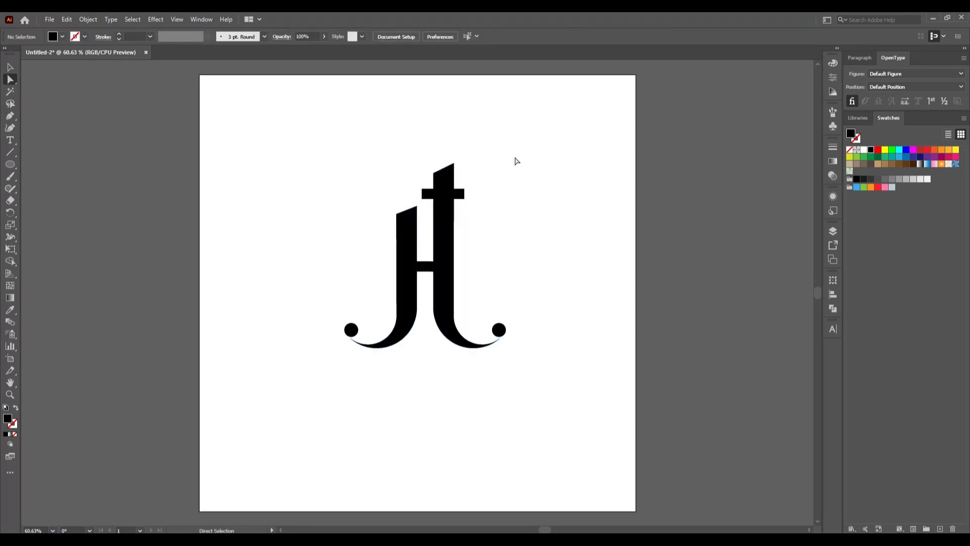
Center the whole logo horizontally and vertically on the artboard at X 540 px, Y 540 px
left_click(10, 67)
left_click_drag(342, 137, 508, 429)
left_click(434, 38)
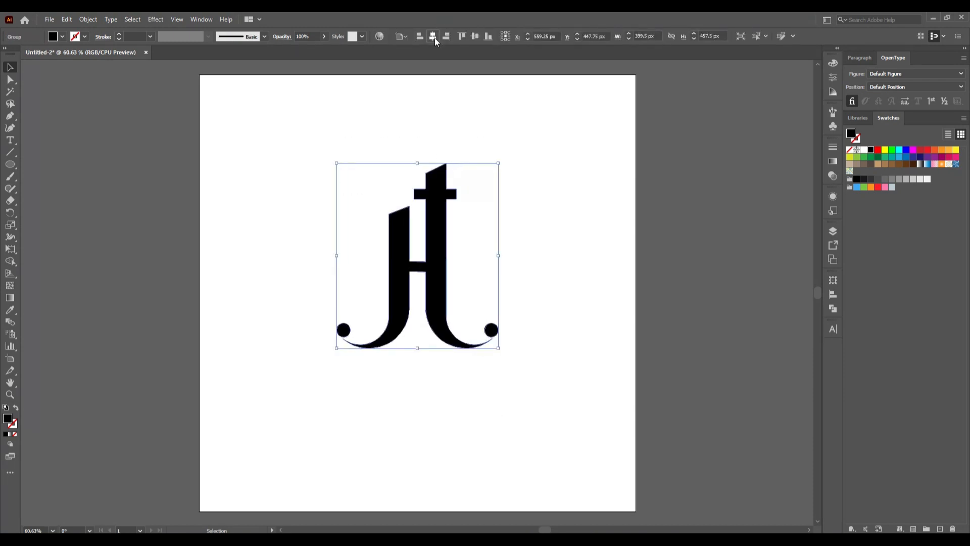
left_click(475, 37)
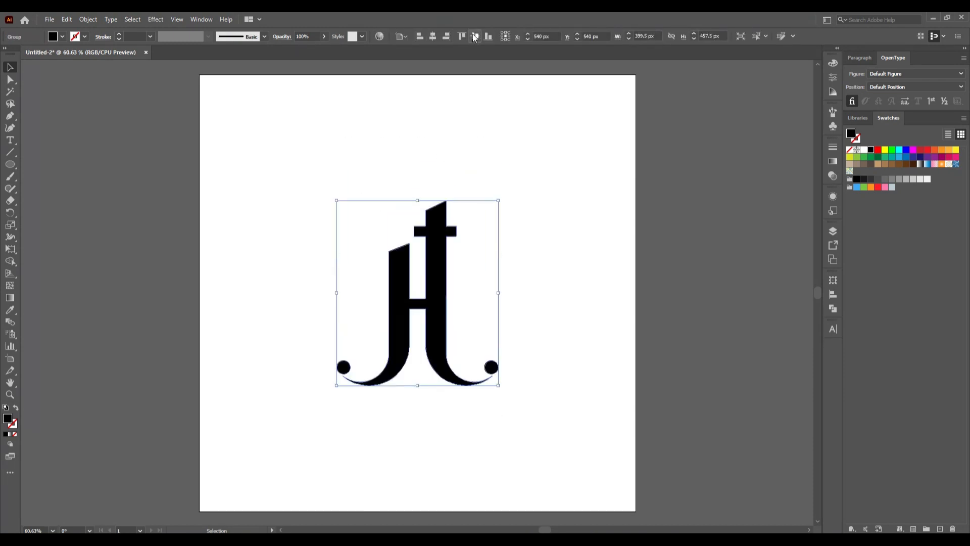
left_click(539, 364)
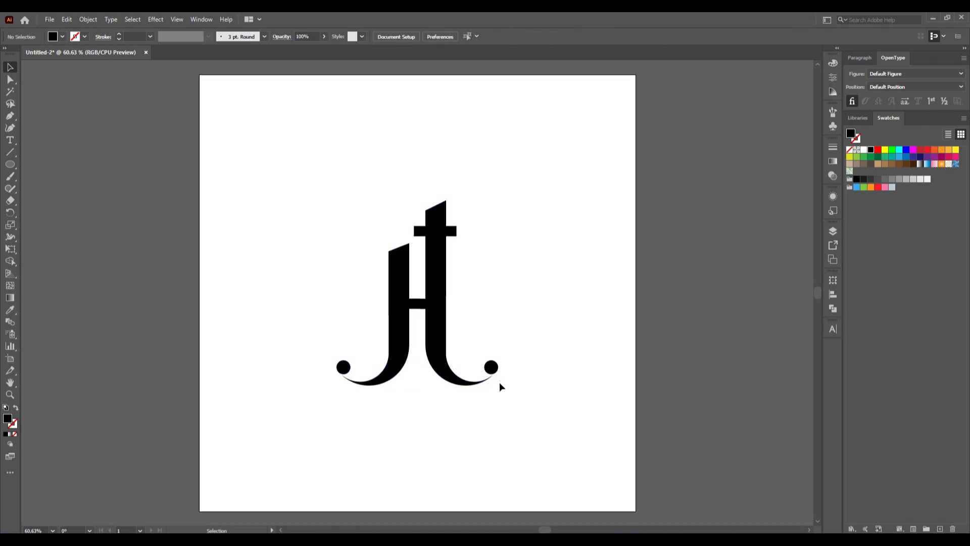
Enlarge the whole logo slightly and proportionally from its center
left_click(491, 367)
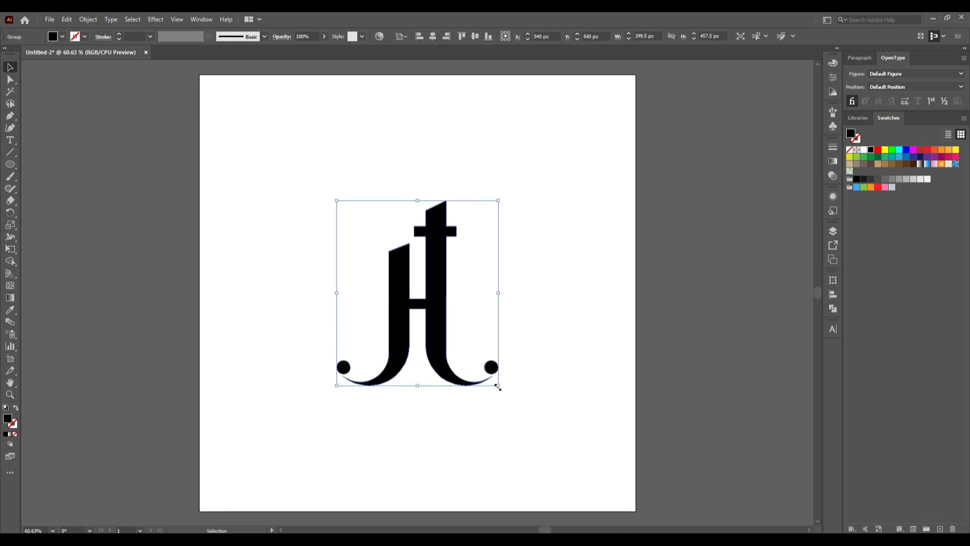
left_click_drag(499, 388, 508, 397)
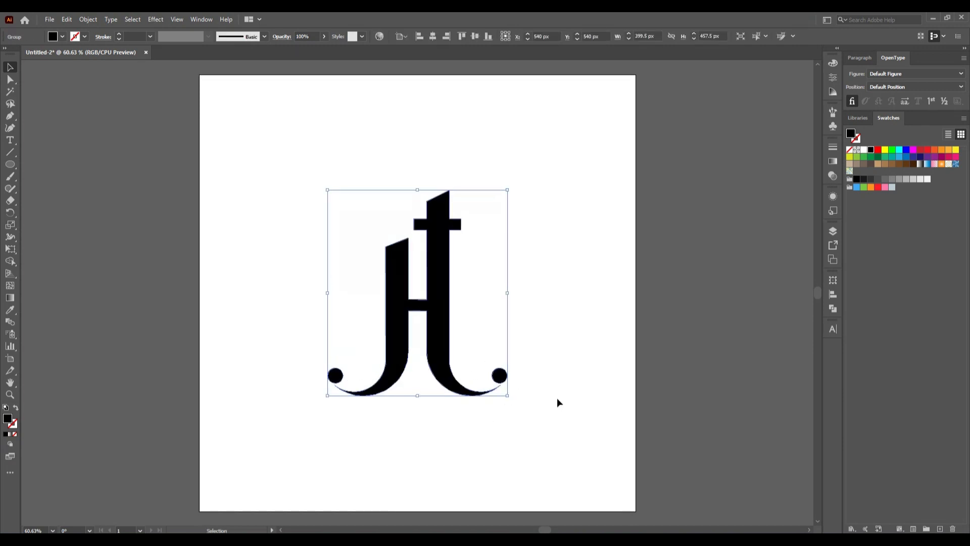
left_click(560, 400)
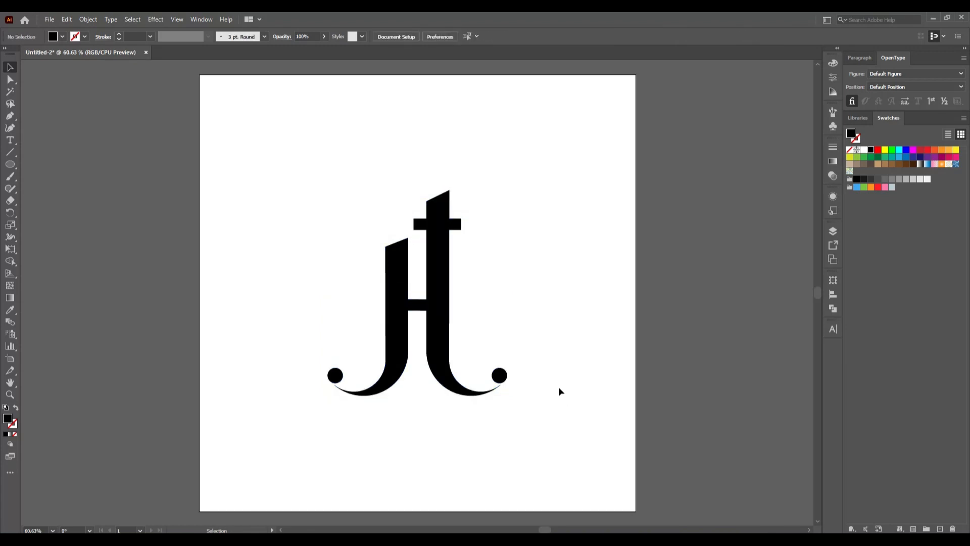